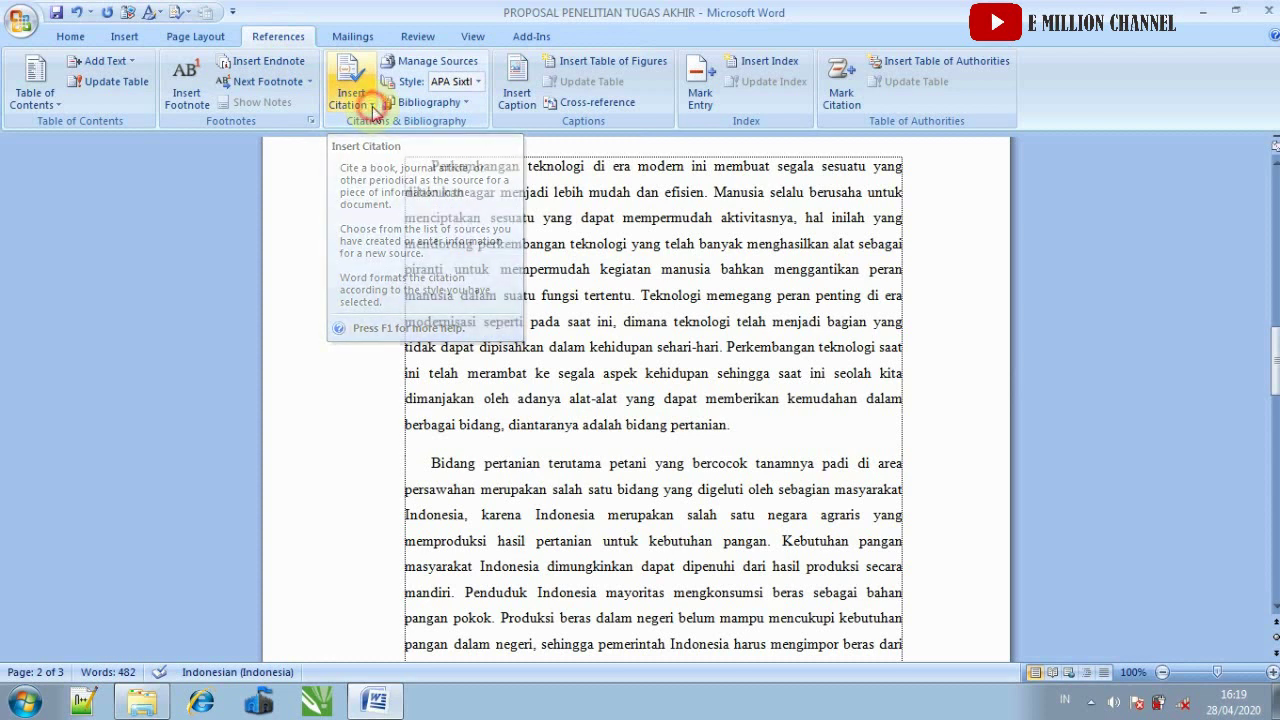
- Start a new citation source at the end of the first paragraph and set its type to Journal Article
click(390, 168)
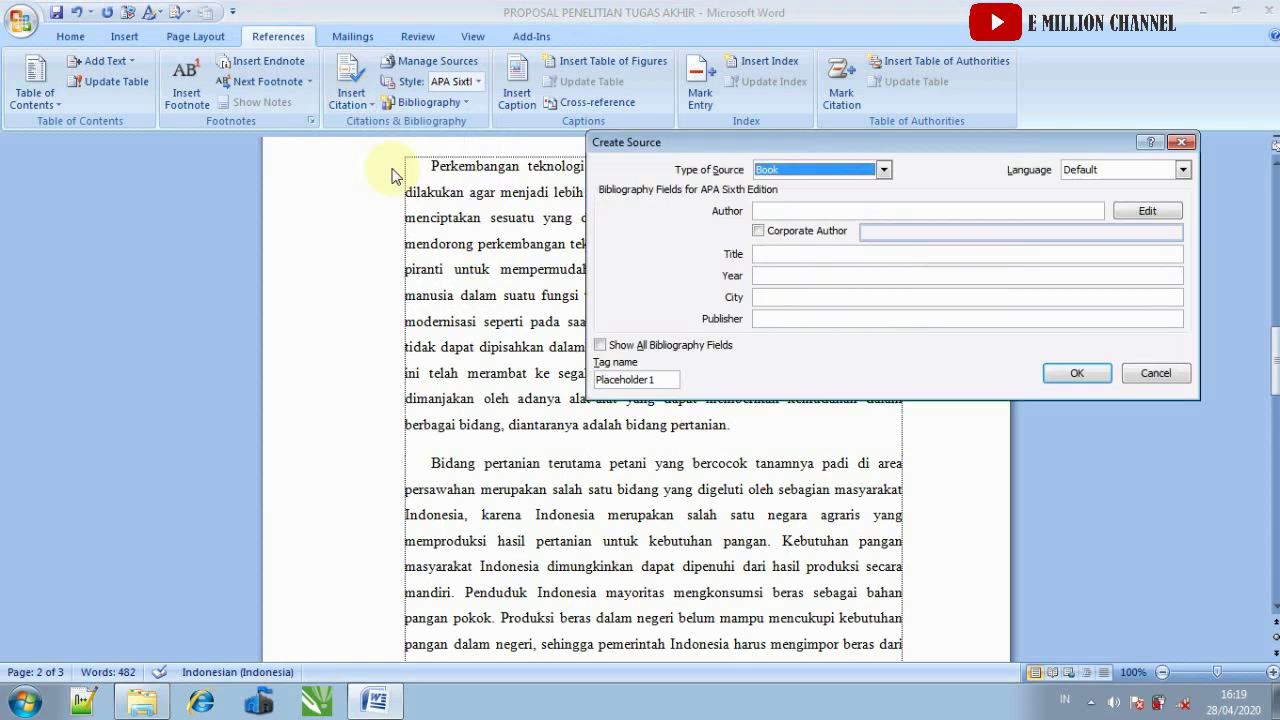
click(884, 171)
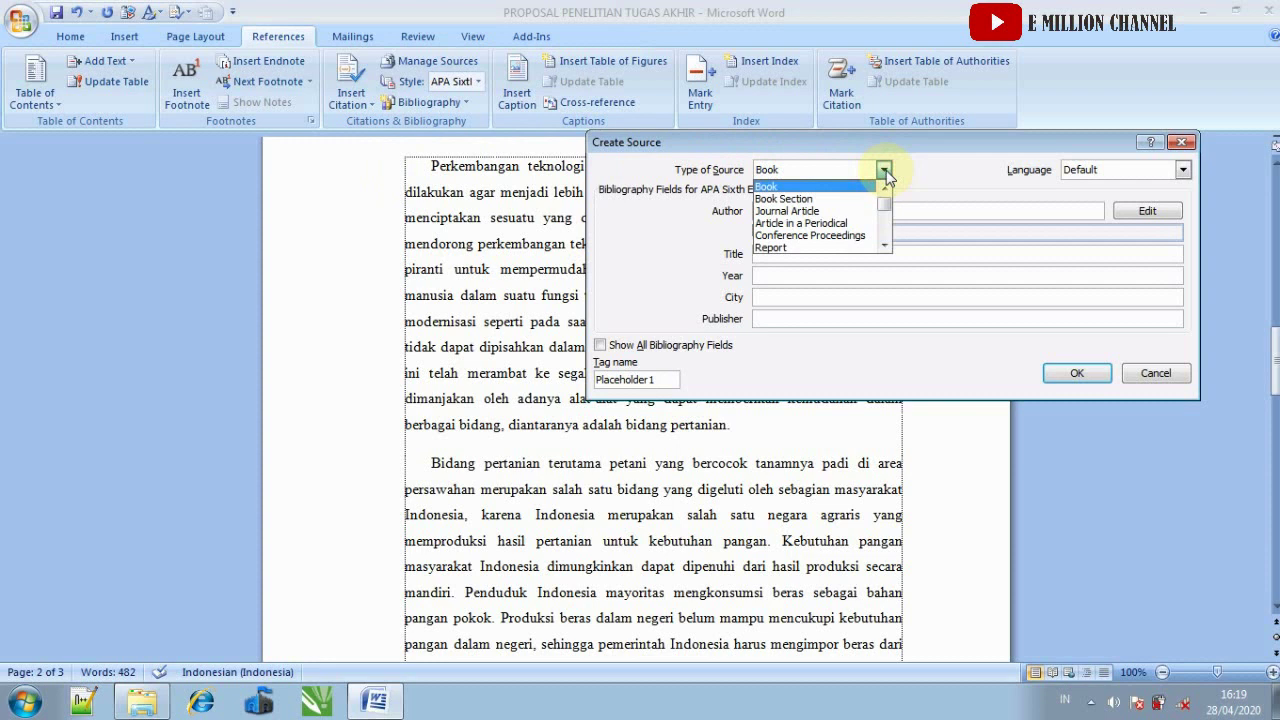
click(815, 212)
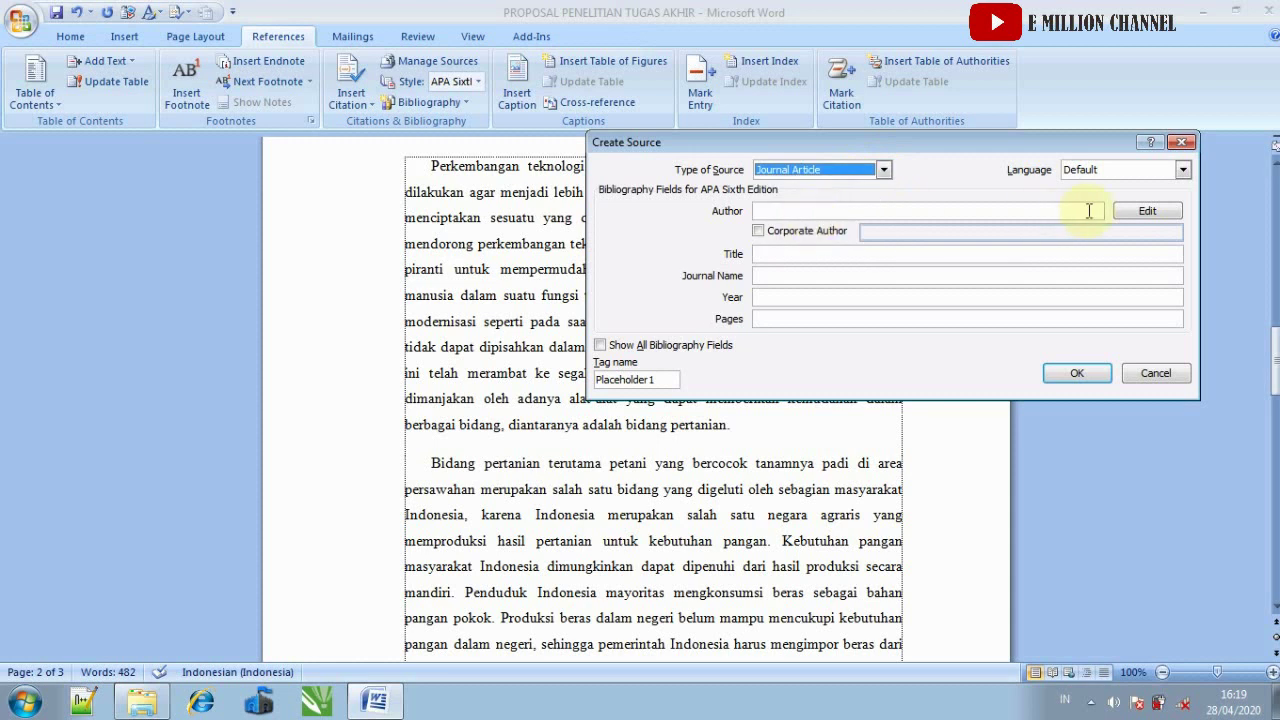
- Add the first author's first and last name to the source's author list
click(1089, 210)
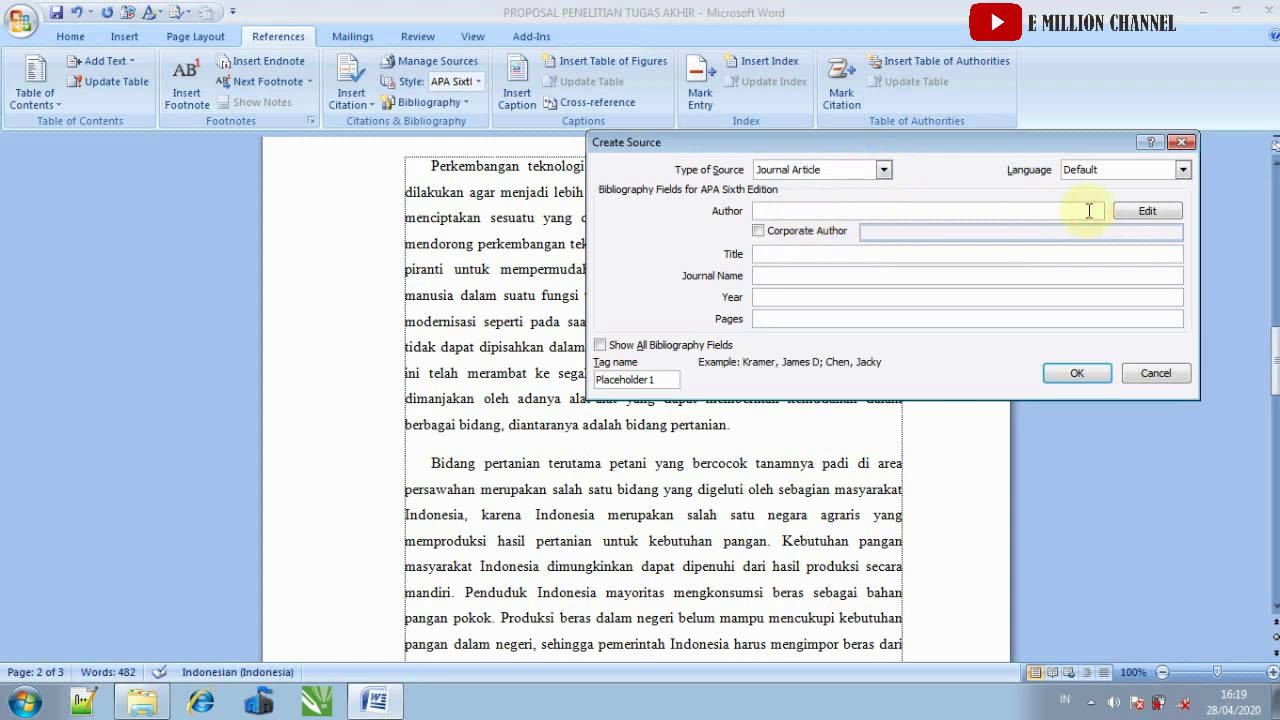
click(1122, 210)
click(797, 396)
text(A)
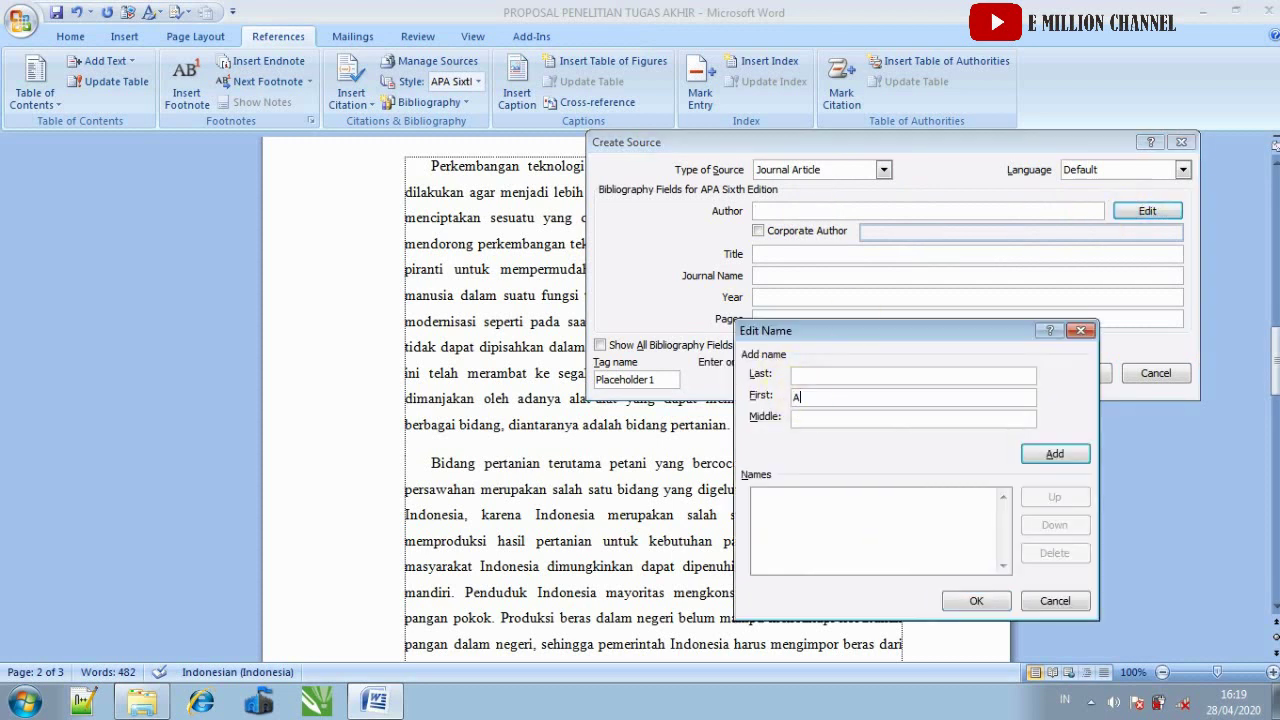
text(ngga)
click(811, 378)
text(Wicaksono)
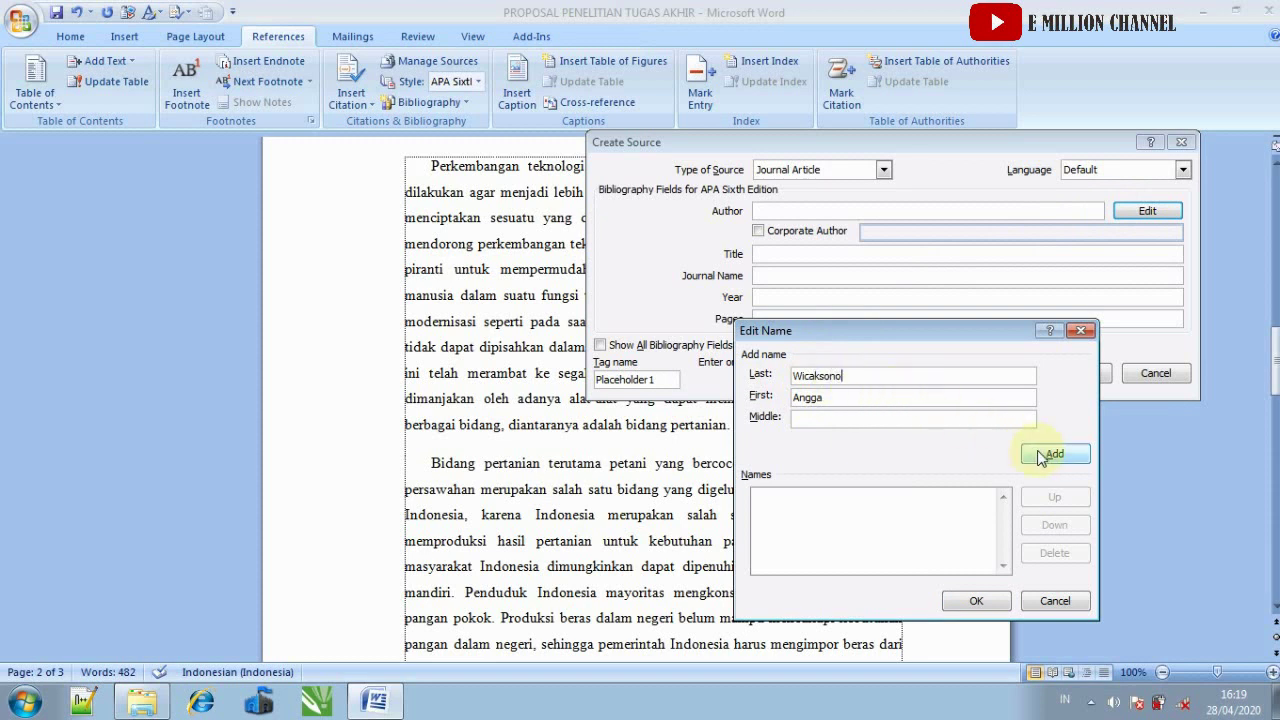
click(1050, 455)
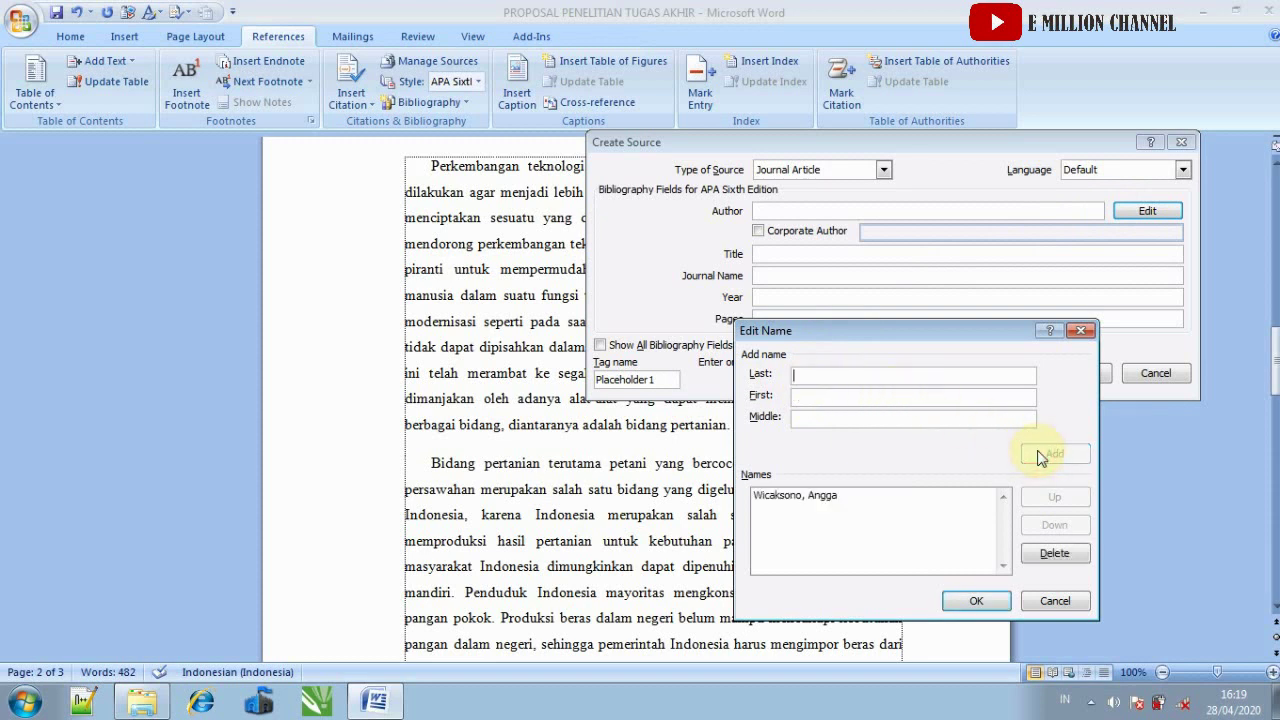
- Add the second author's first and last name and apply both as individual authors, not as a corporate author
click(885, 398)
text(Andi)
click(889, 378)
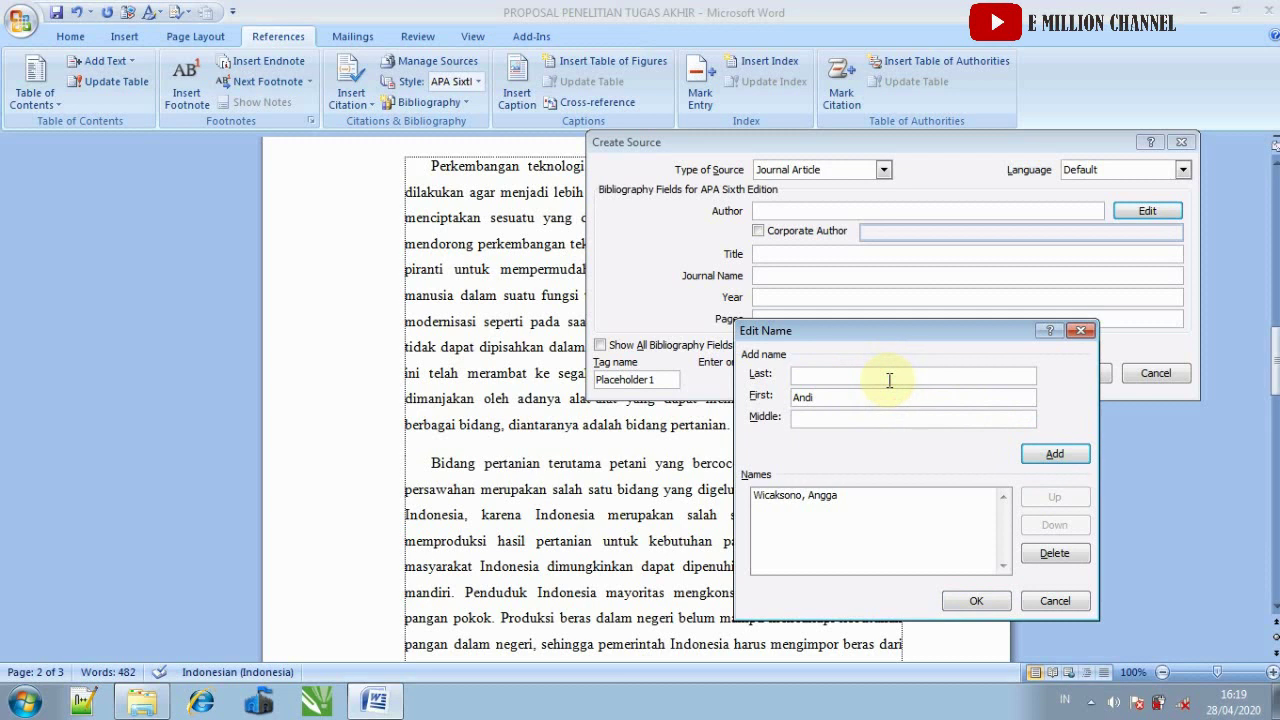
text(Hermansyah)
click(1045, 456)
click(968, 604)
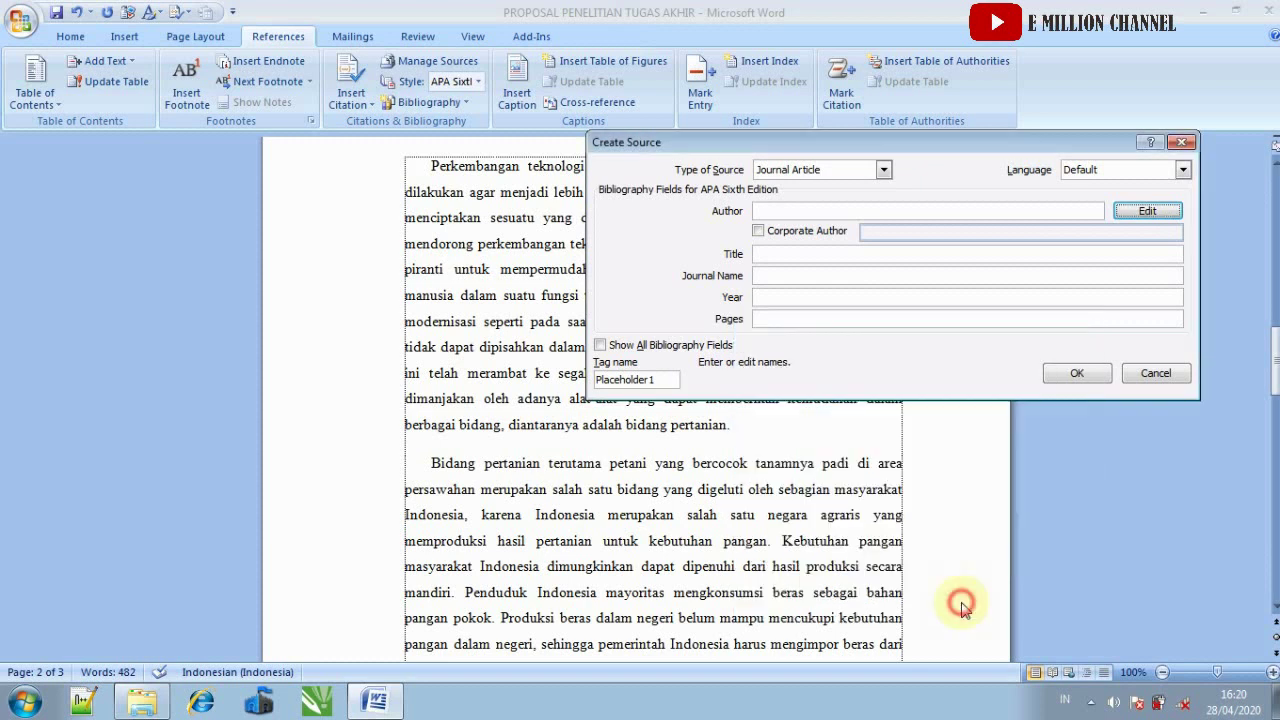
click(757, 232)
click(757, 232)
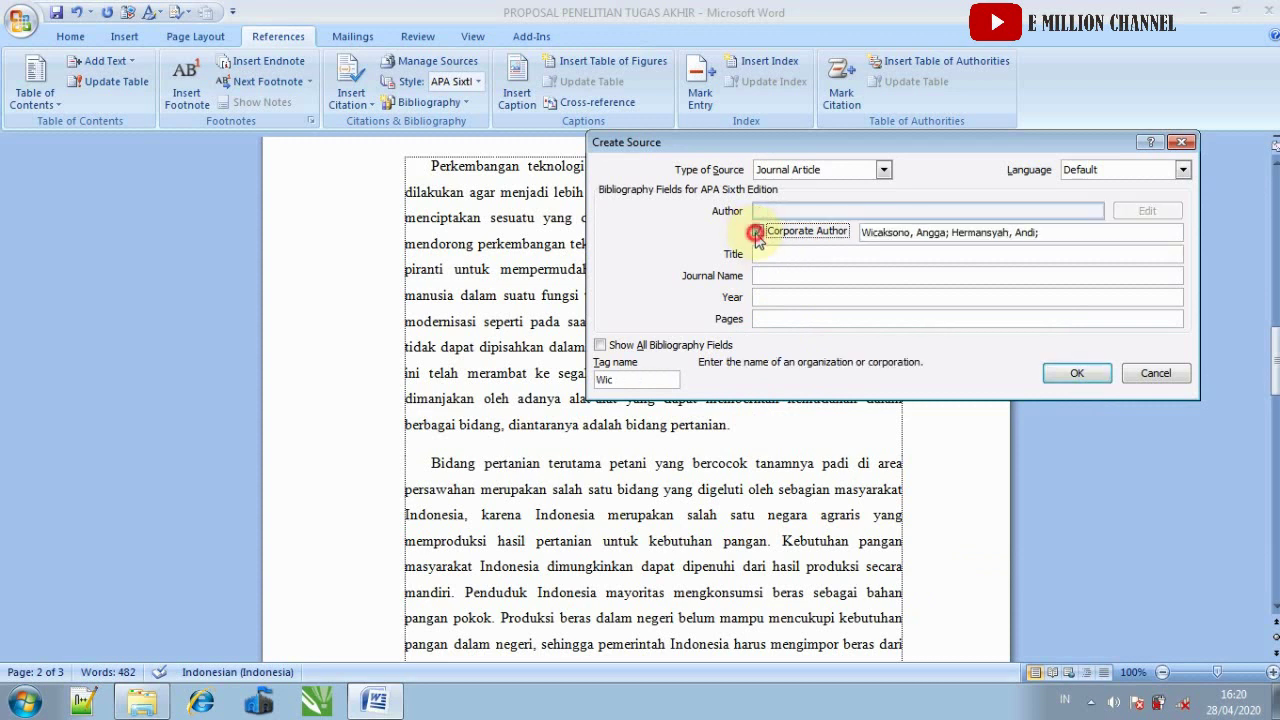
- Enter the title "Pengembangan Teknologi Masa Depan Untuk Era Globalisasi" and the journal name "Jurnal Teknologi"
click(760, 254)
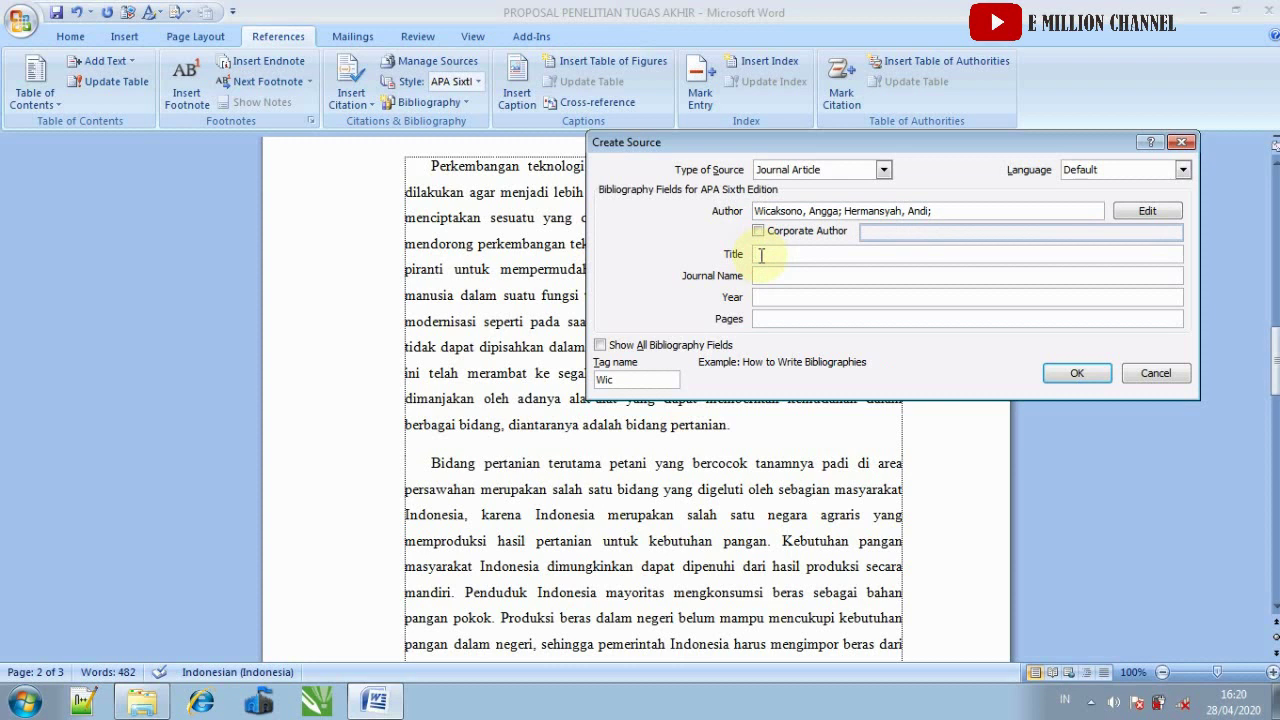
text(Pengembangan Teknologi)
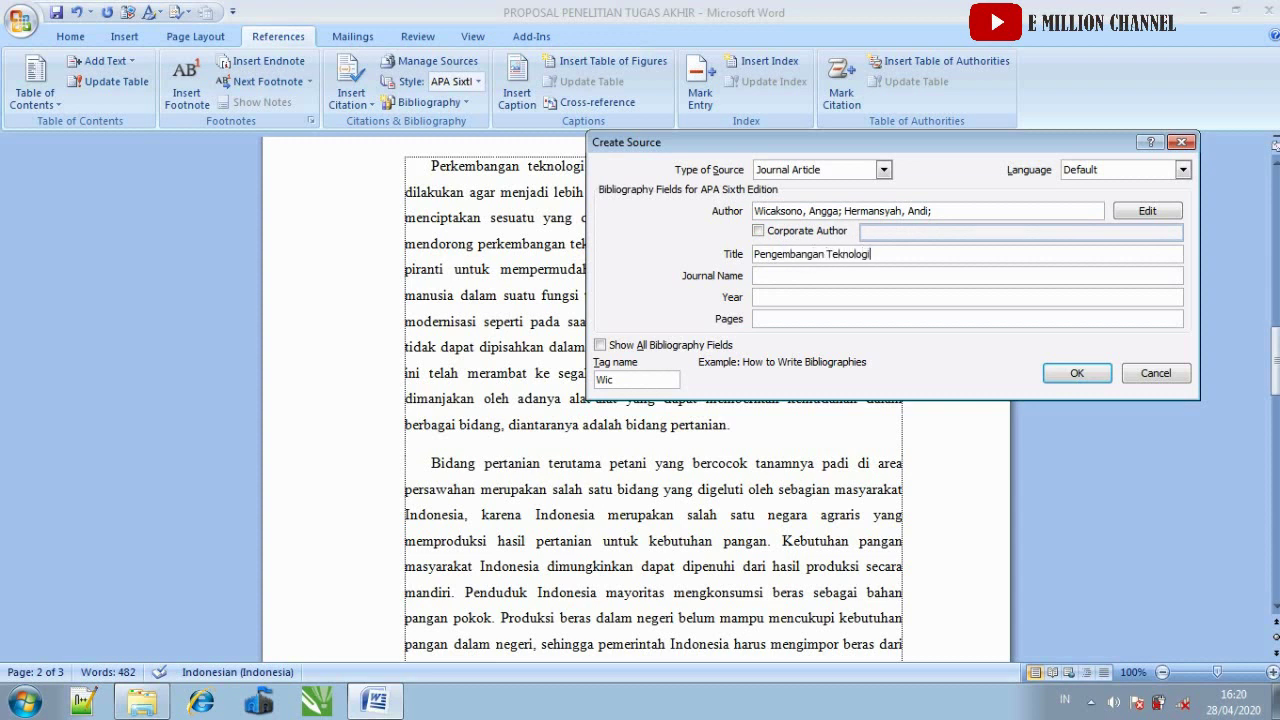
text( Masa Depan Untuk Era Globalisasi)
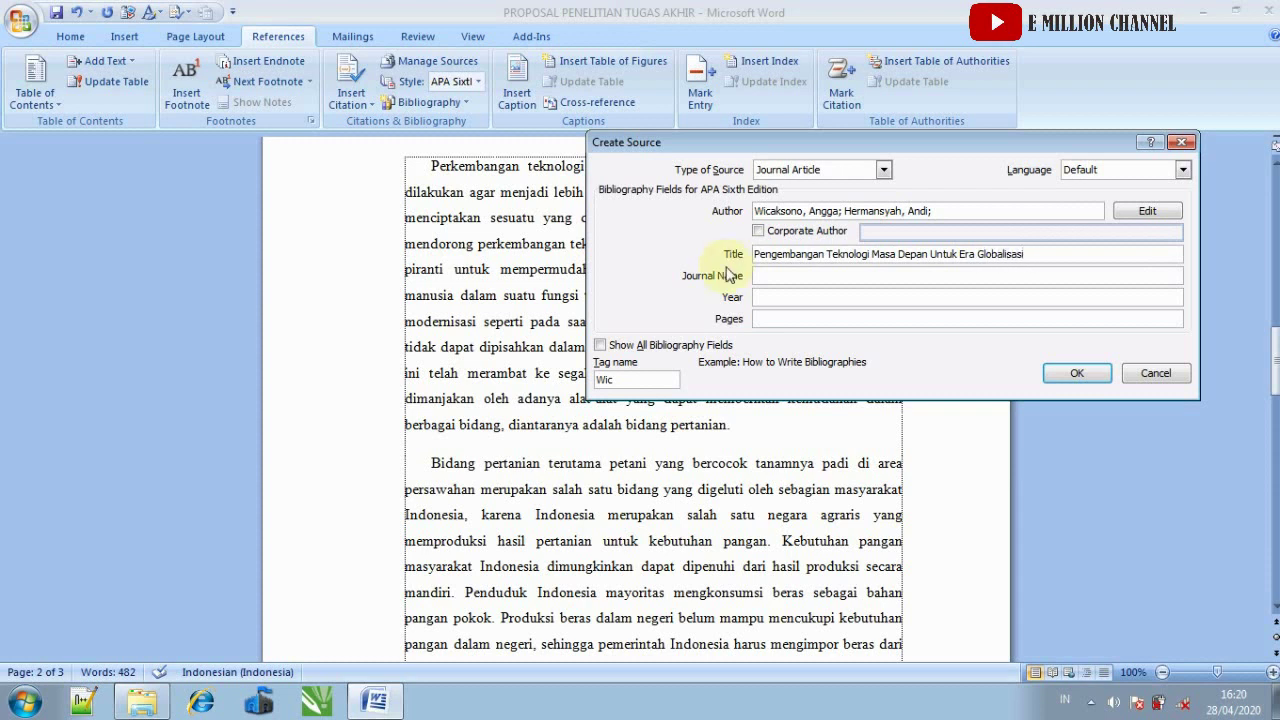
click(765, 278)
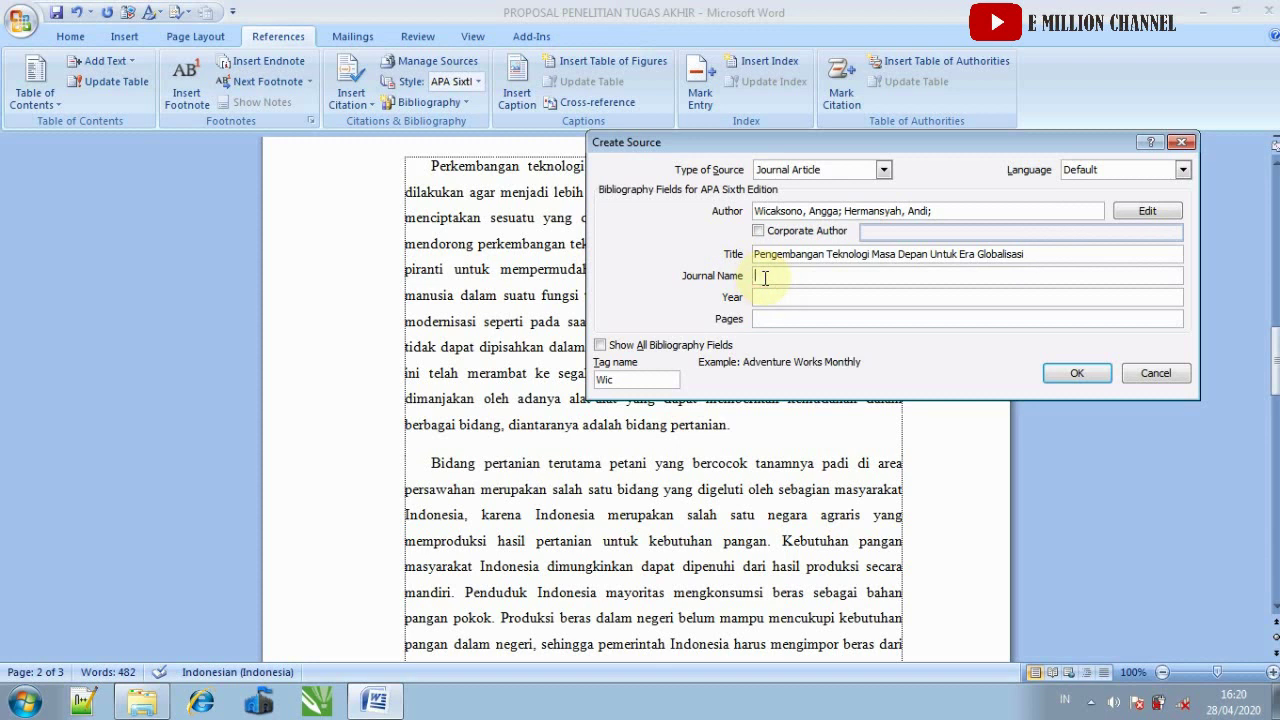
text(Jurnal Teknologi)
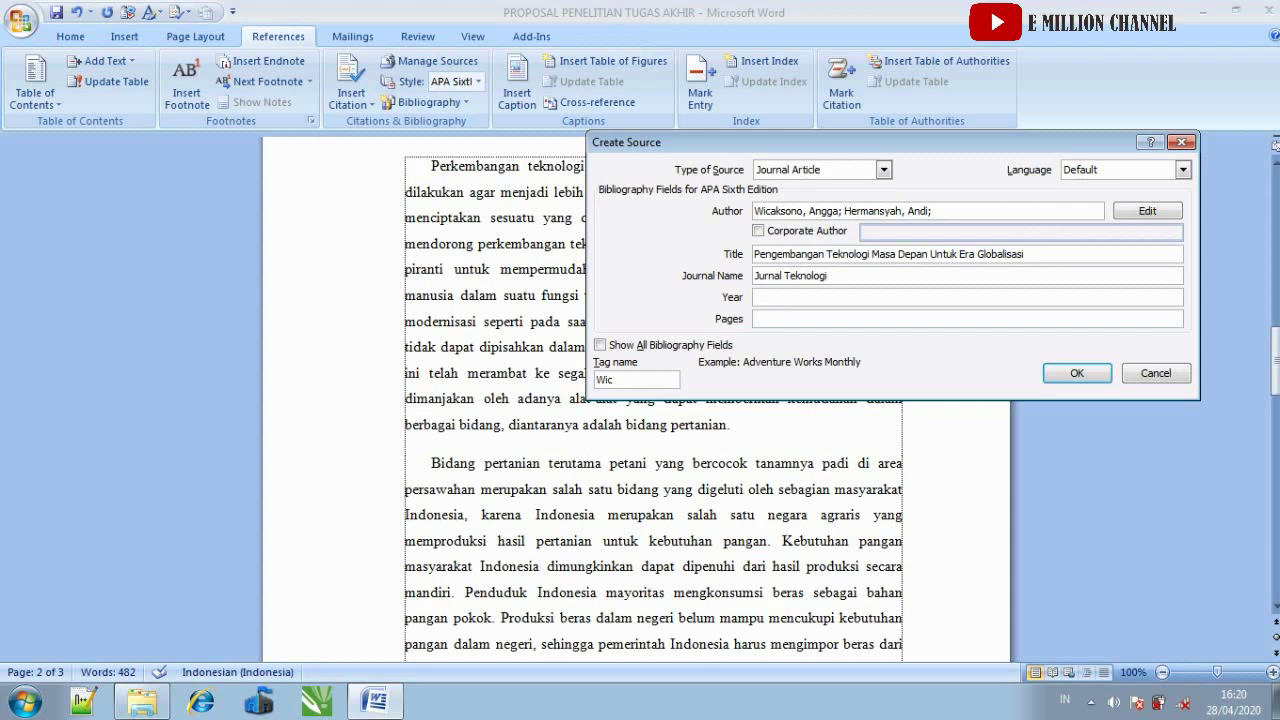
- Set the source's year to 2015 and its pages to 118-125
click(772, 298)
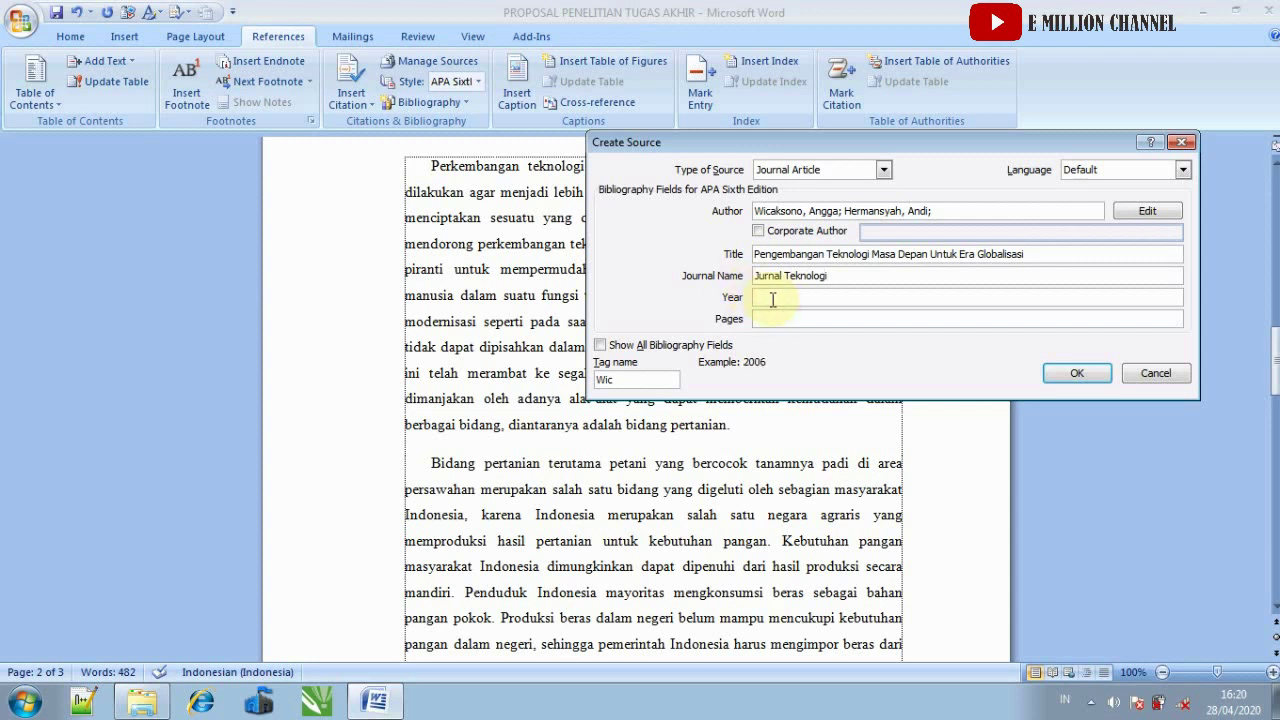
text(2015)
click(767, 320)
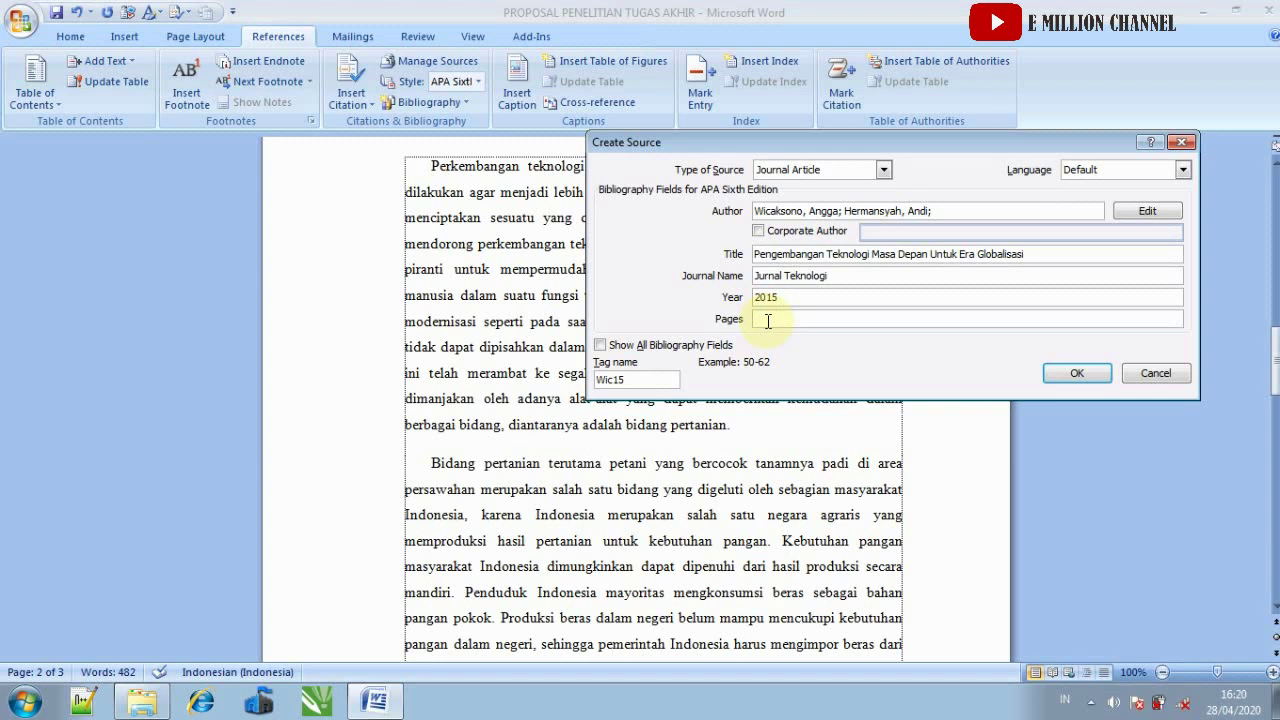
text(118-125)
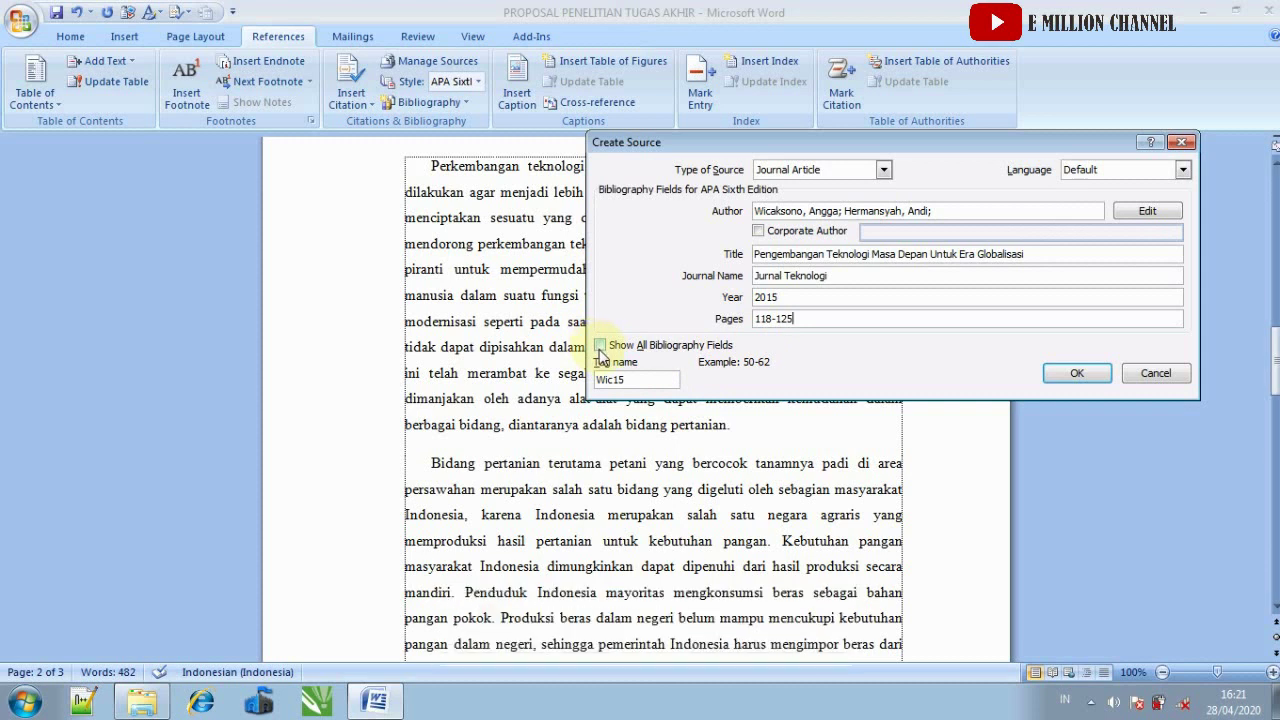
- Show all bibliography fields for the source and set the month to Desember
click(600, 346)
click(1177, 314)
drag(1180, 333, 1178, 378)
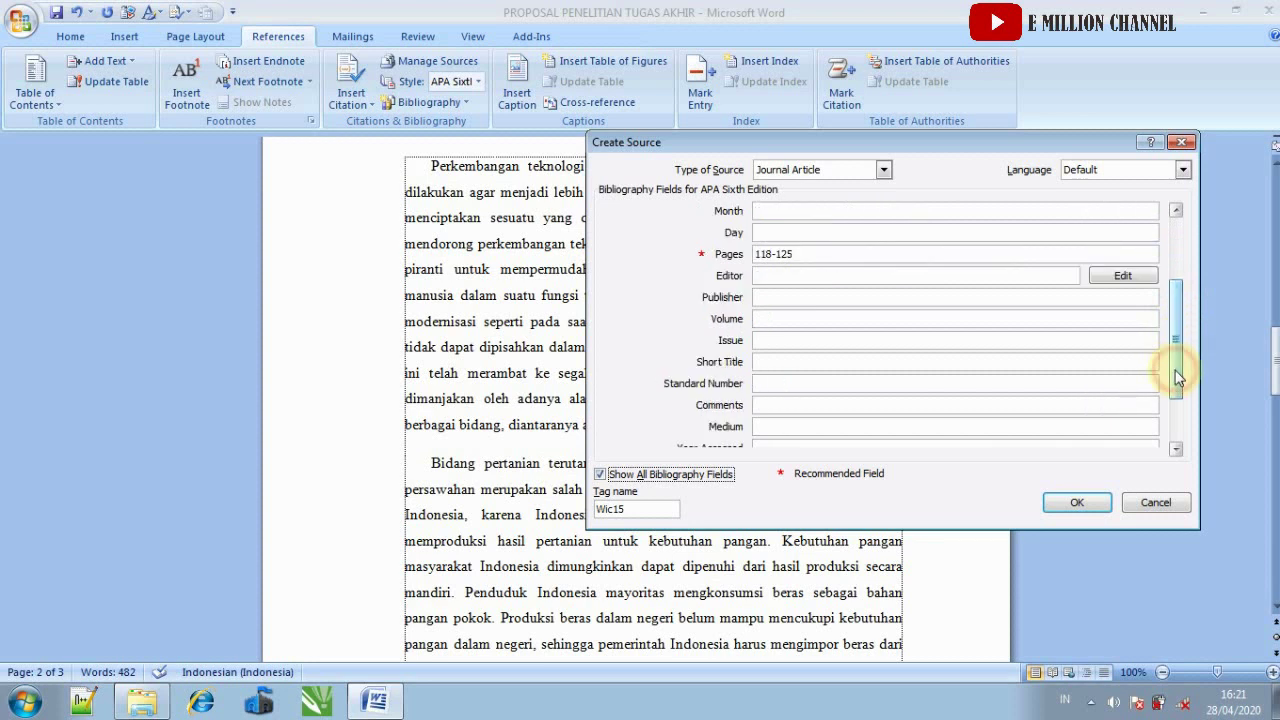
drag(1178, 378, 1176, 309)
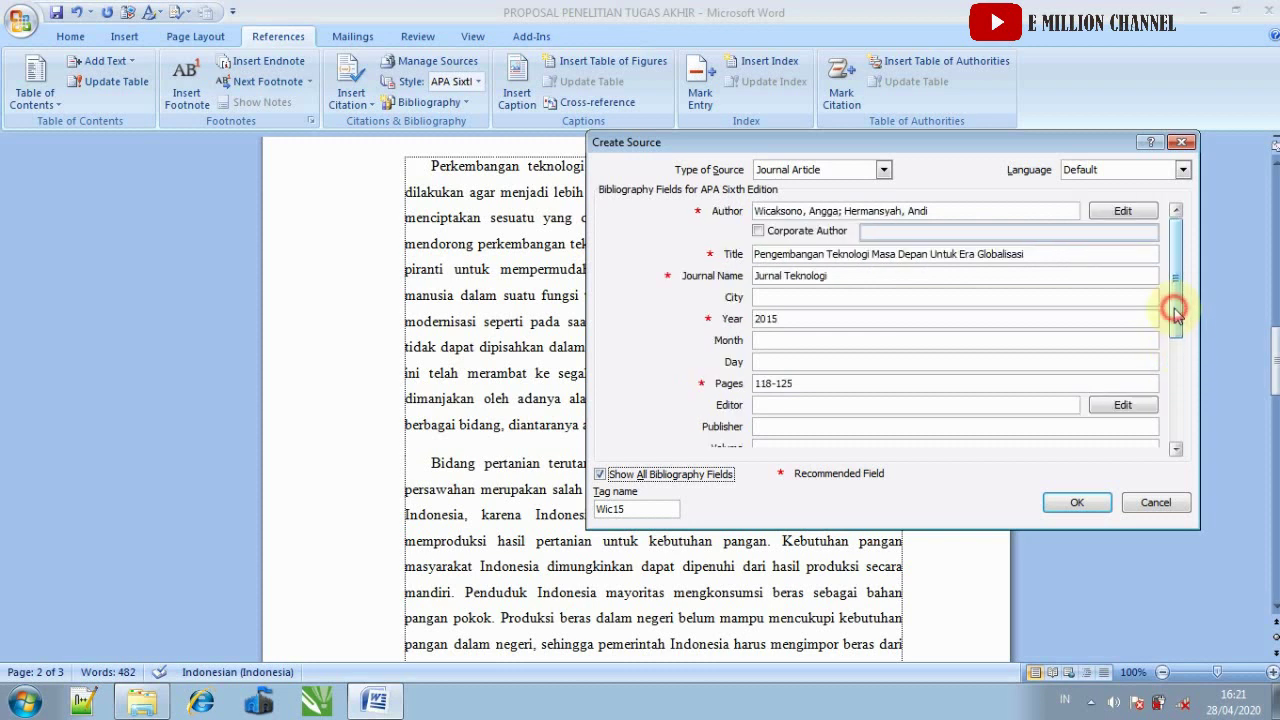
click(795, 342)
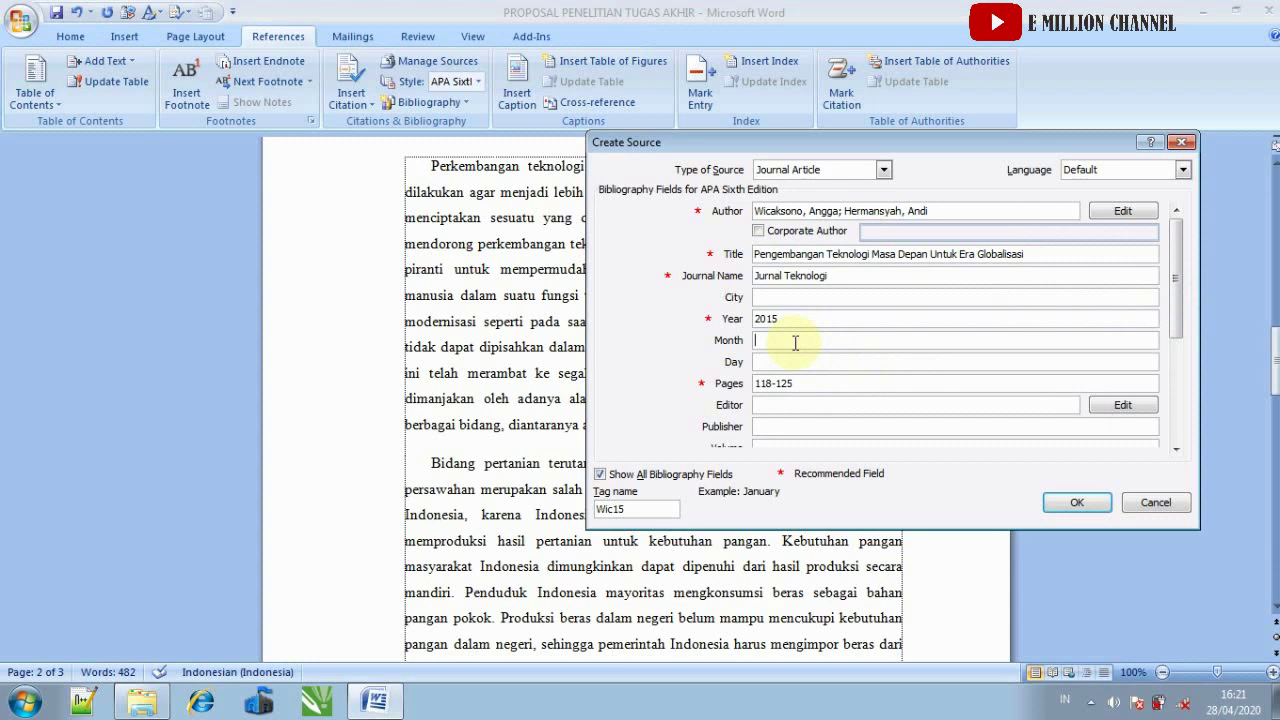
text(Desember)
- Set the volume to "Vol. 12 No. 100" and insert the completed source as a citation
click(1175, 320)
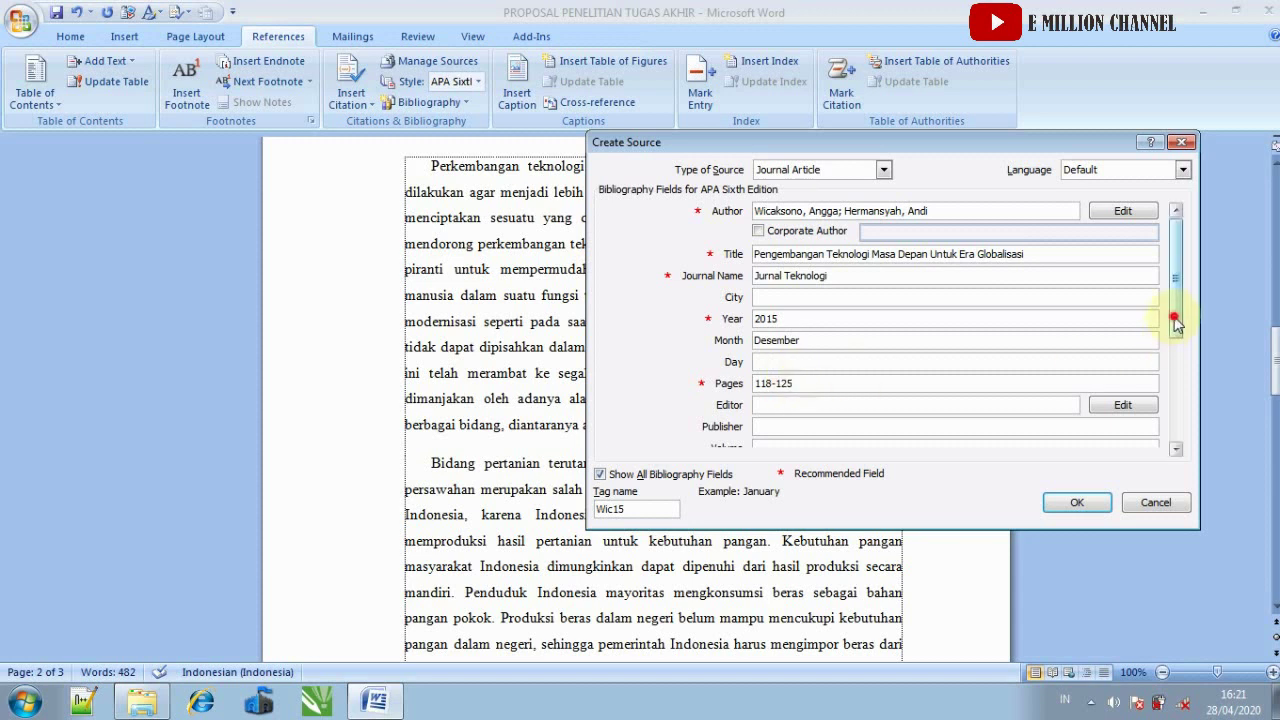
drag(1175, 320, 1175, 402)
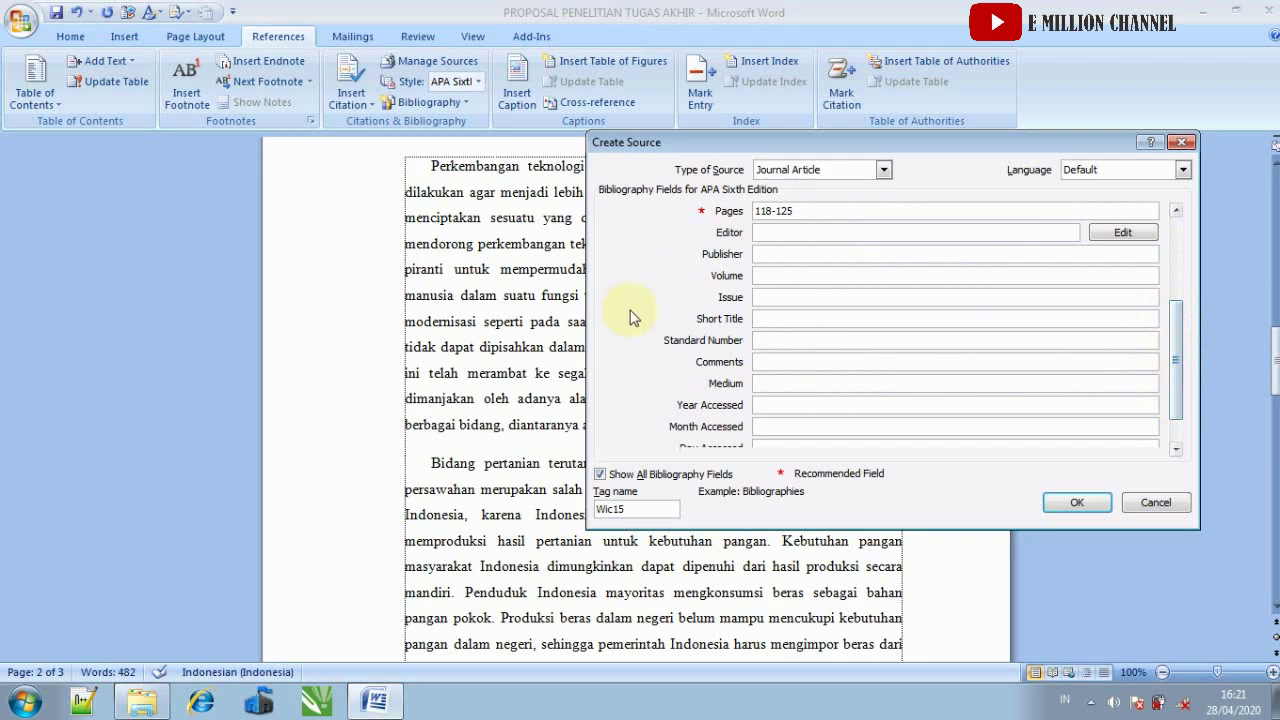
click(788, 275)
text(Vol. )
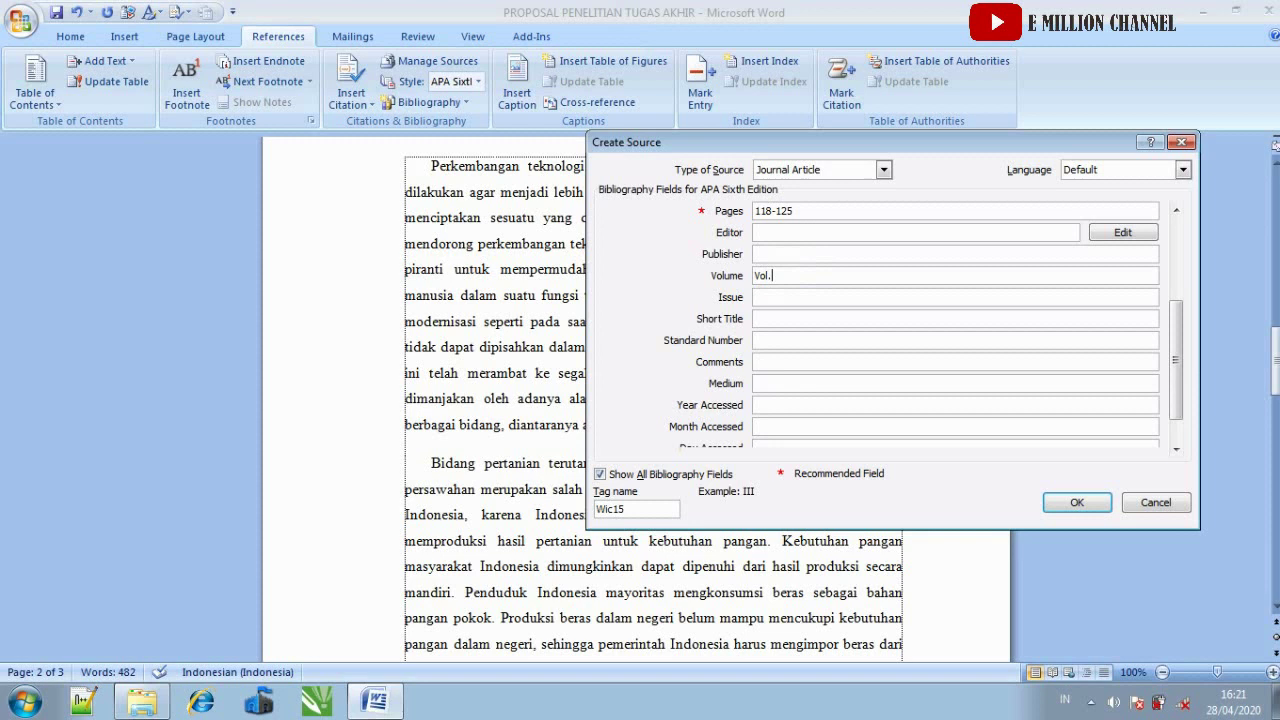
text(12 NO)
key(BackSpace)
text(o. 15)
key(BackSpace)
key(BackSpace)
text(100)
click(1057, 507)
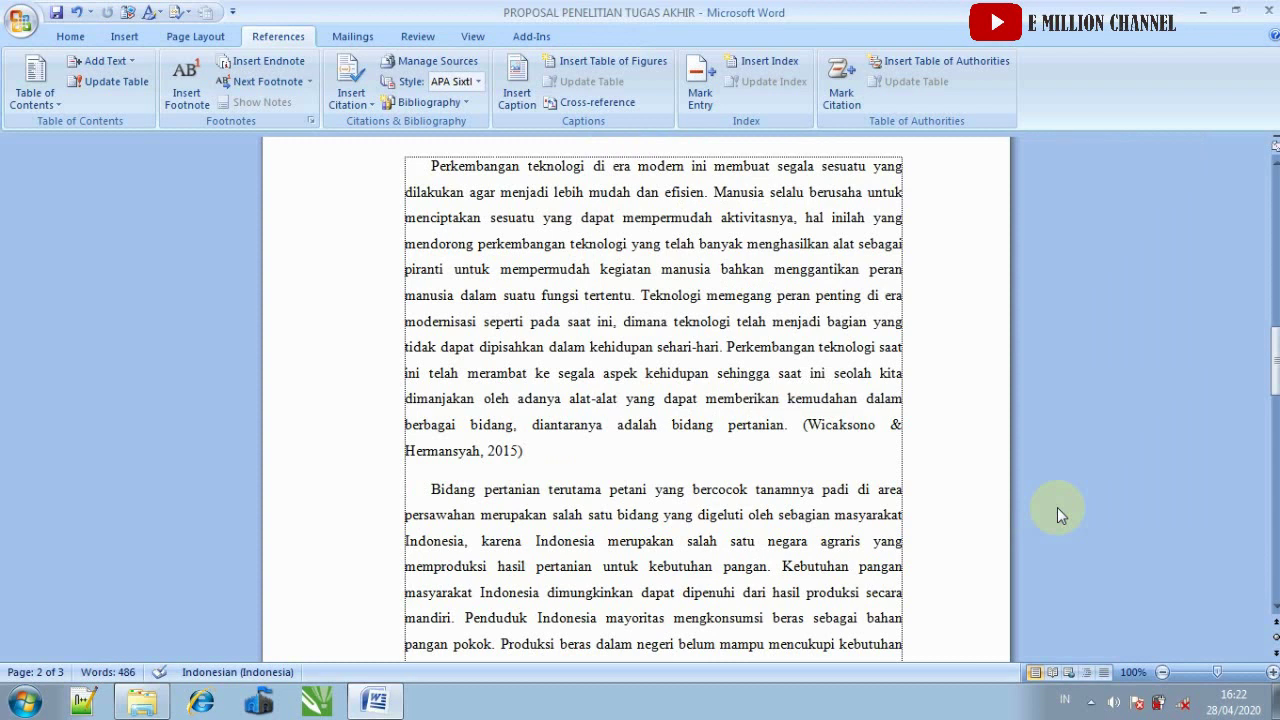
- Try the Chicago Fifteenth Edition citation style on the inserted citation and return to APA Sixth Edition
click(466, 450)
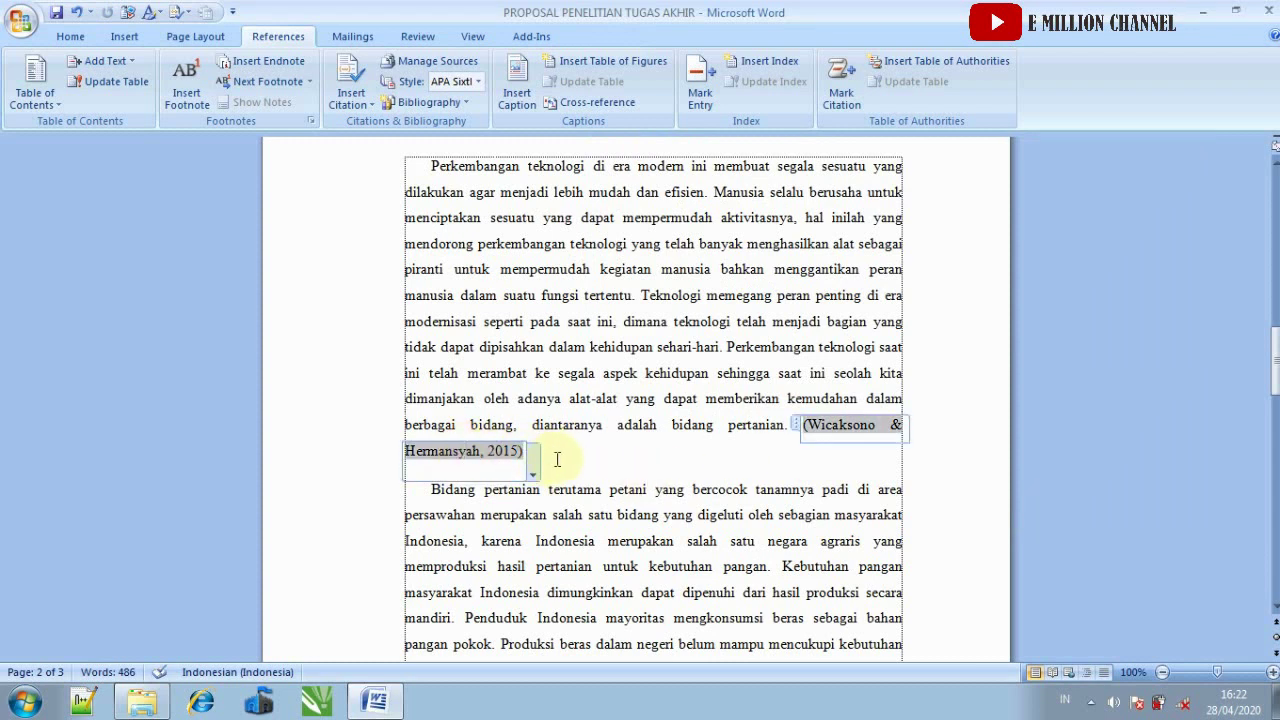
click(557, 458)
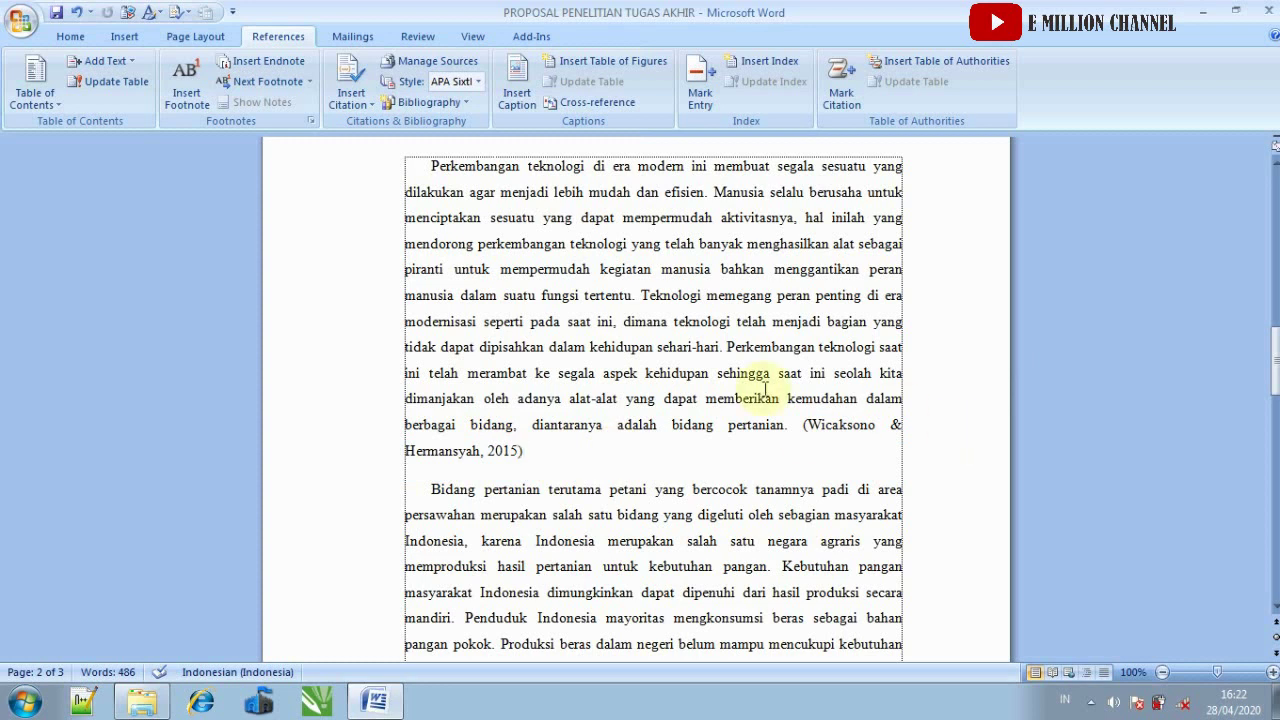
click(477, 85)
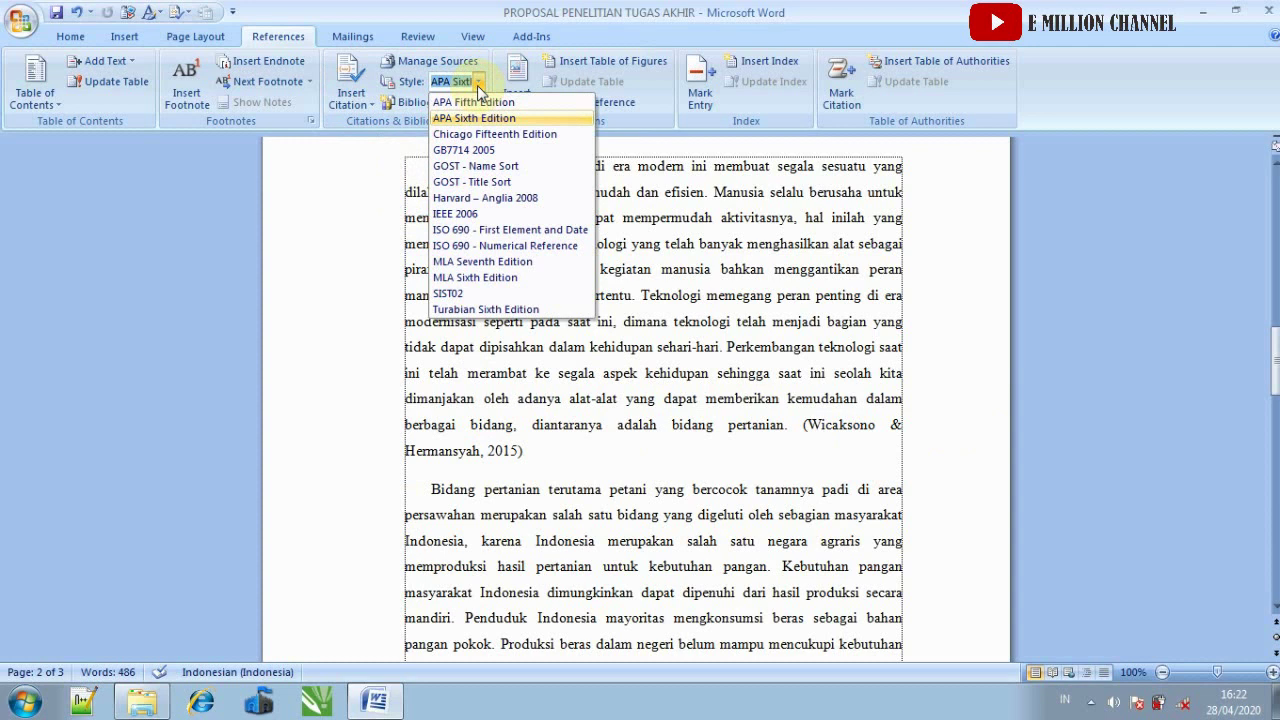
click(505, 135)
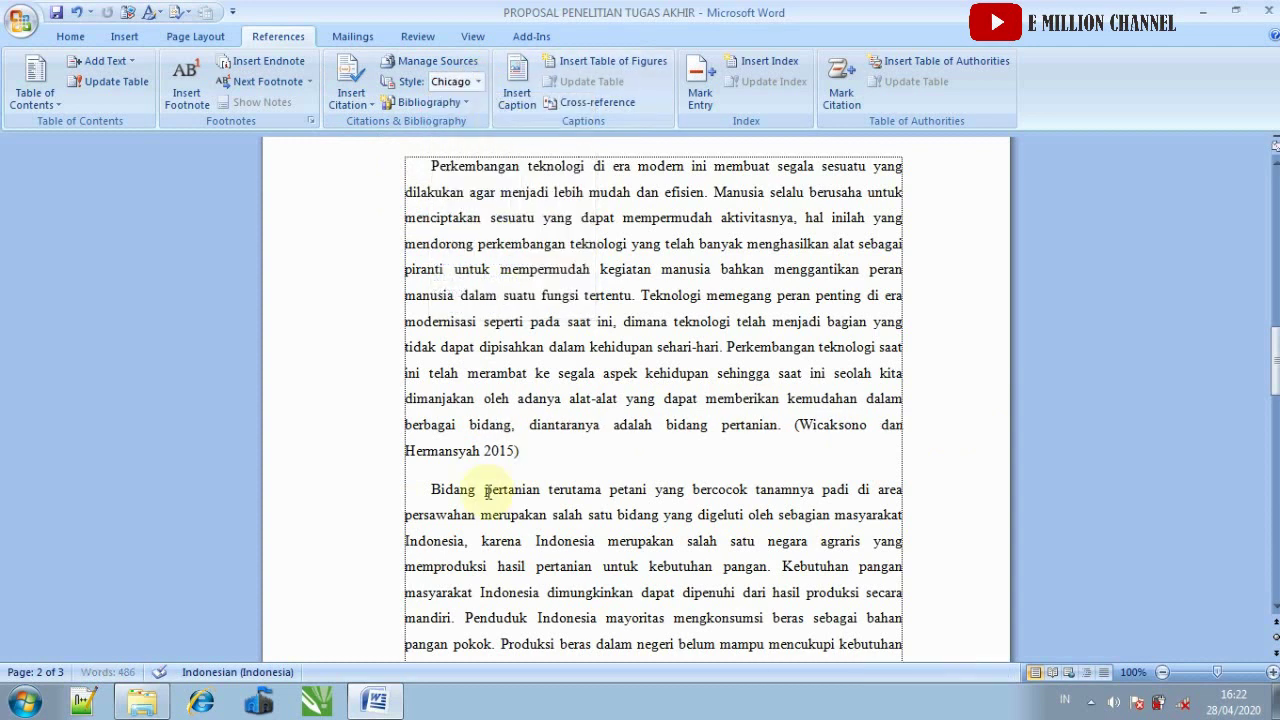
click(478, 82)
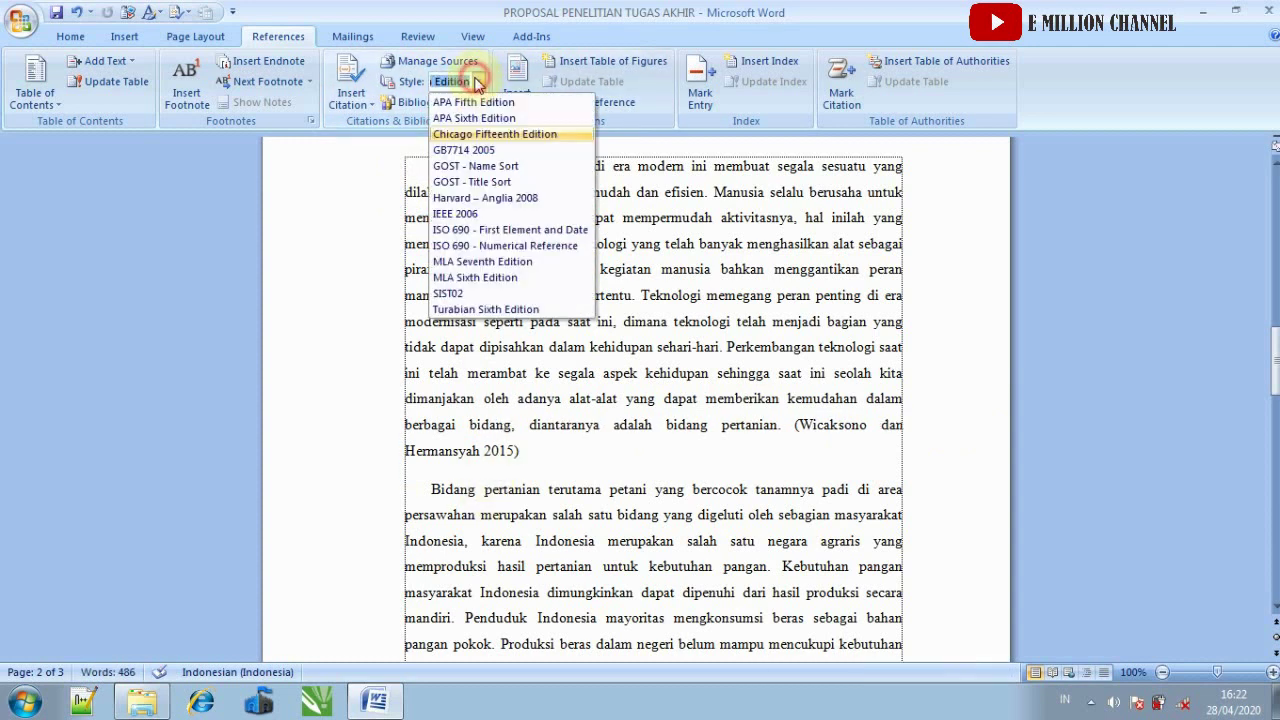
click(470, 118)
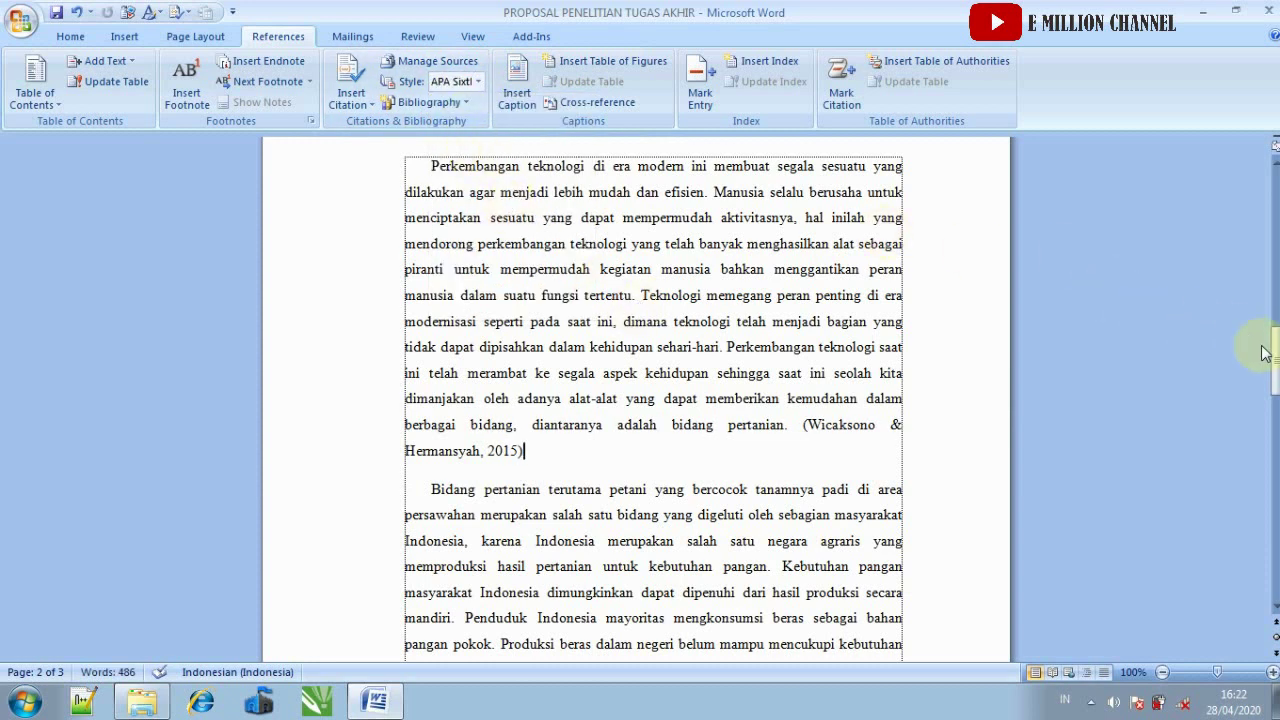
- Start a new citation source of type Book at the end of the paragraph about rice farming and production
drag(1275, 360, 1275, 420)
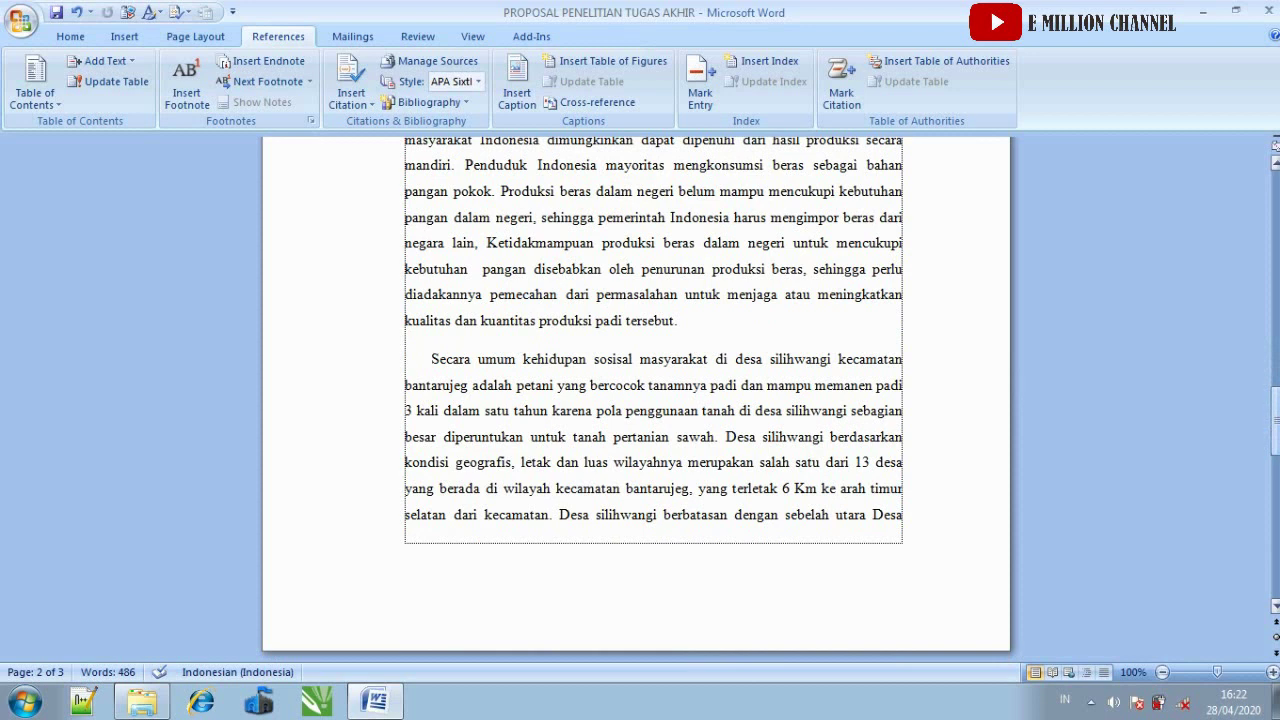
click(688, 319)
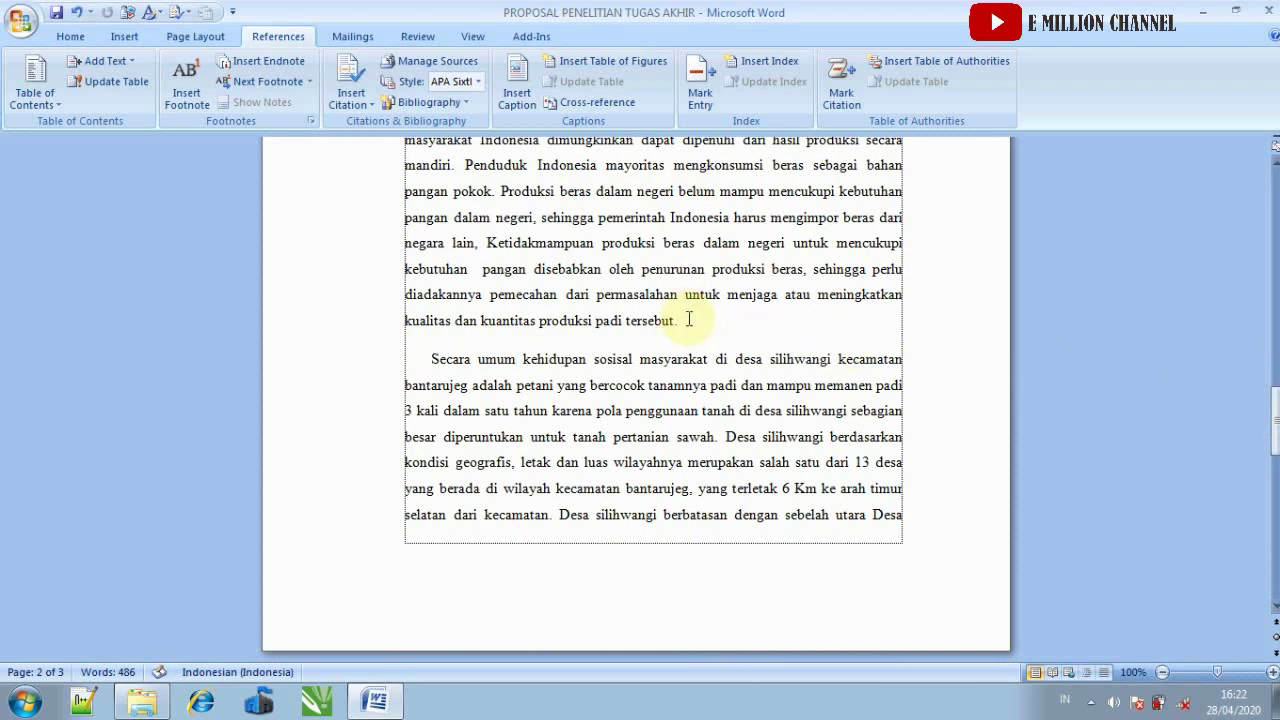
click(370, 113)
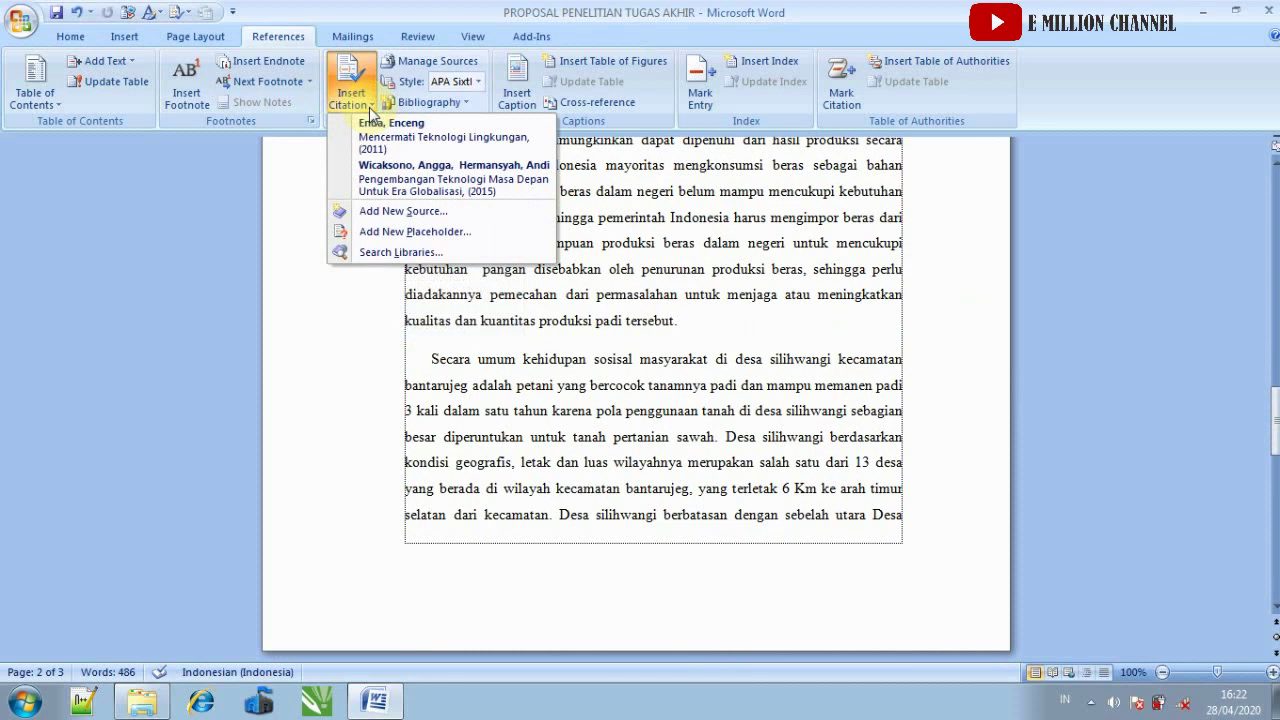
click(398, 214)
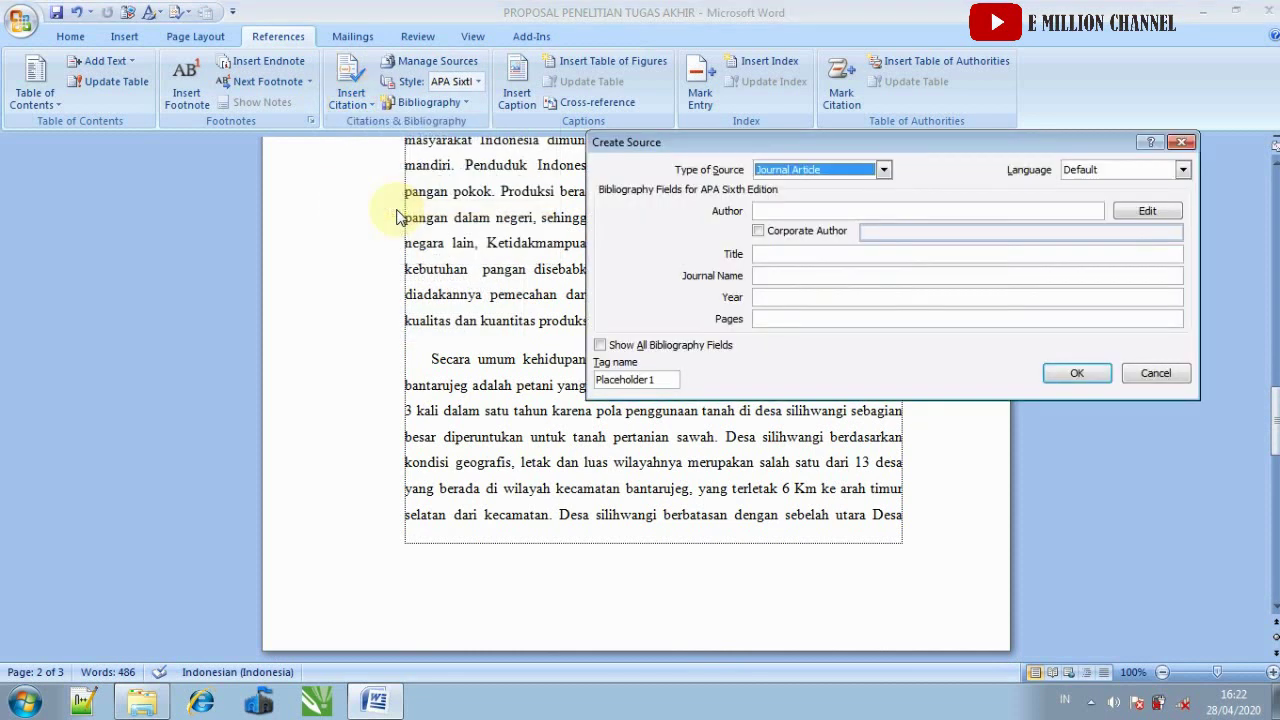
click(884, 172)
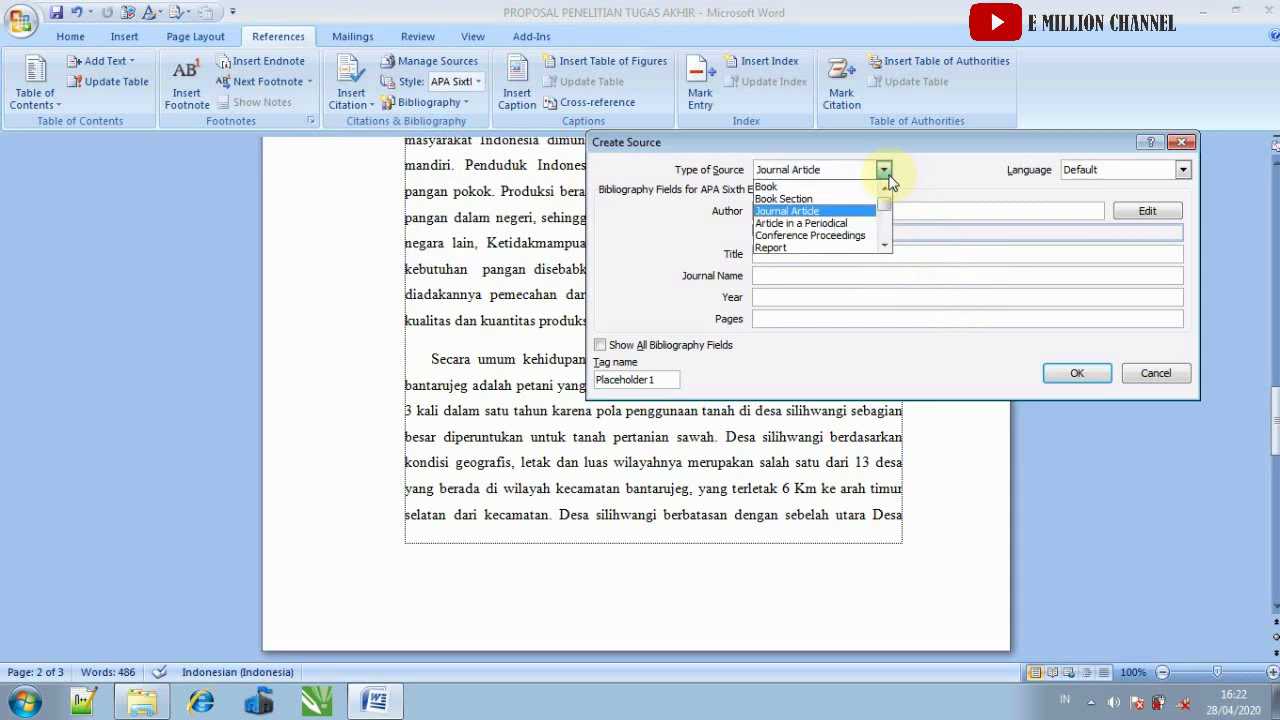
click(838, 187)
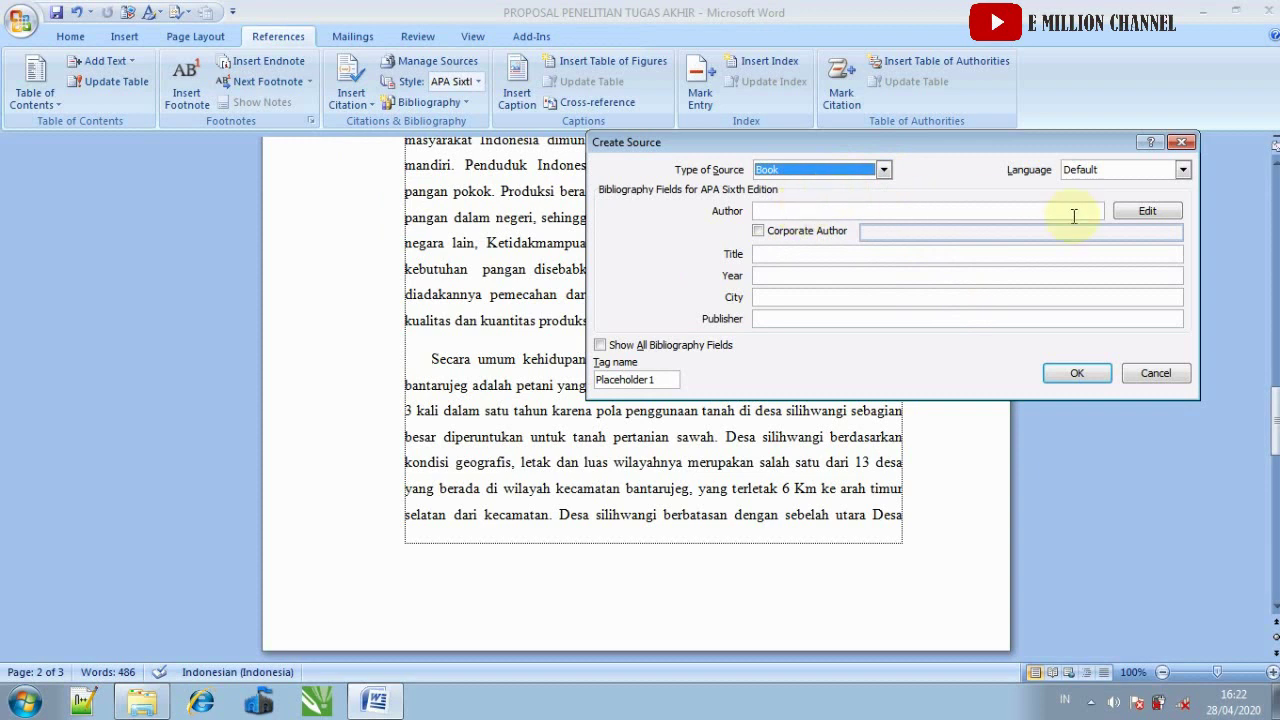
- Add the author's first and last name to the book source
click(1145, 213)
click(816, 399)
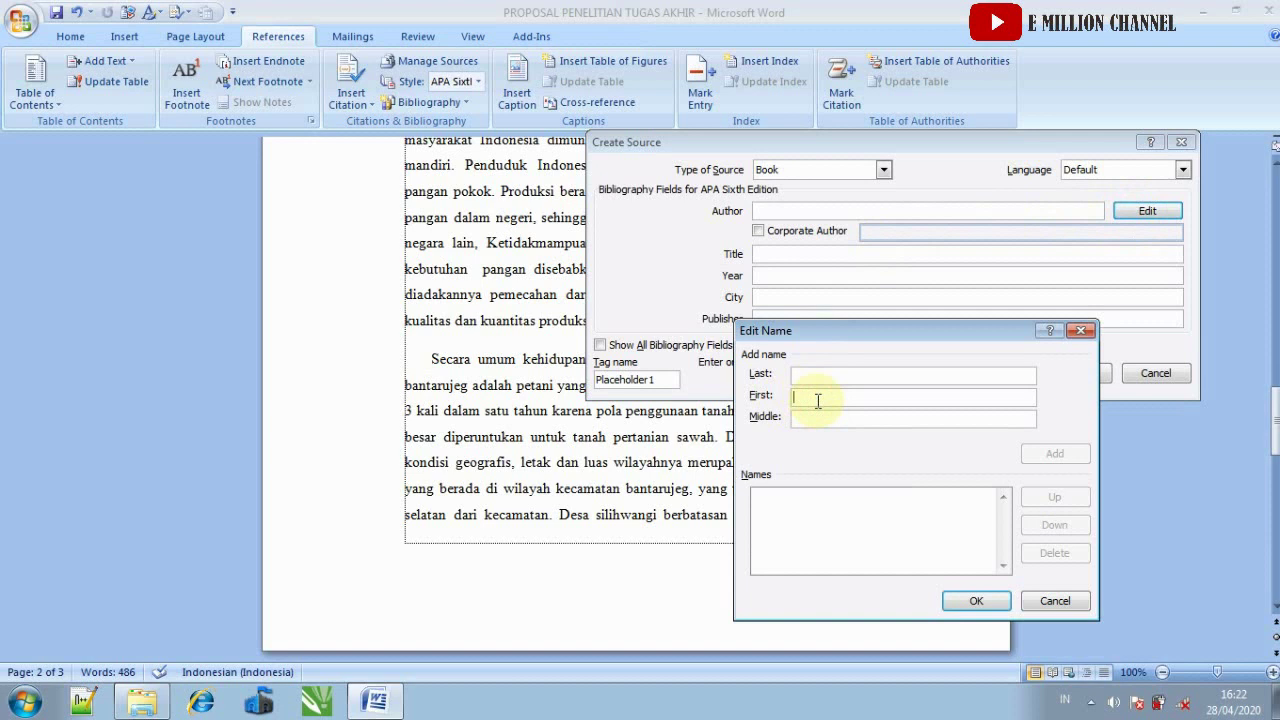
text(Handayani)
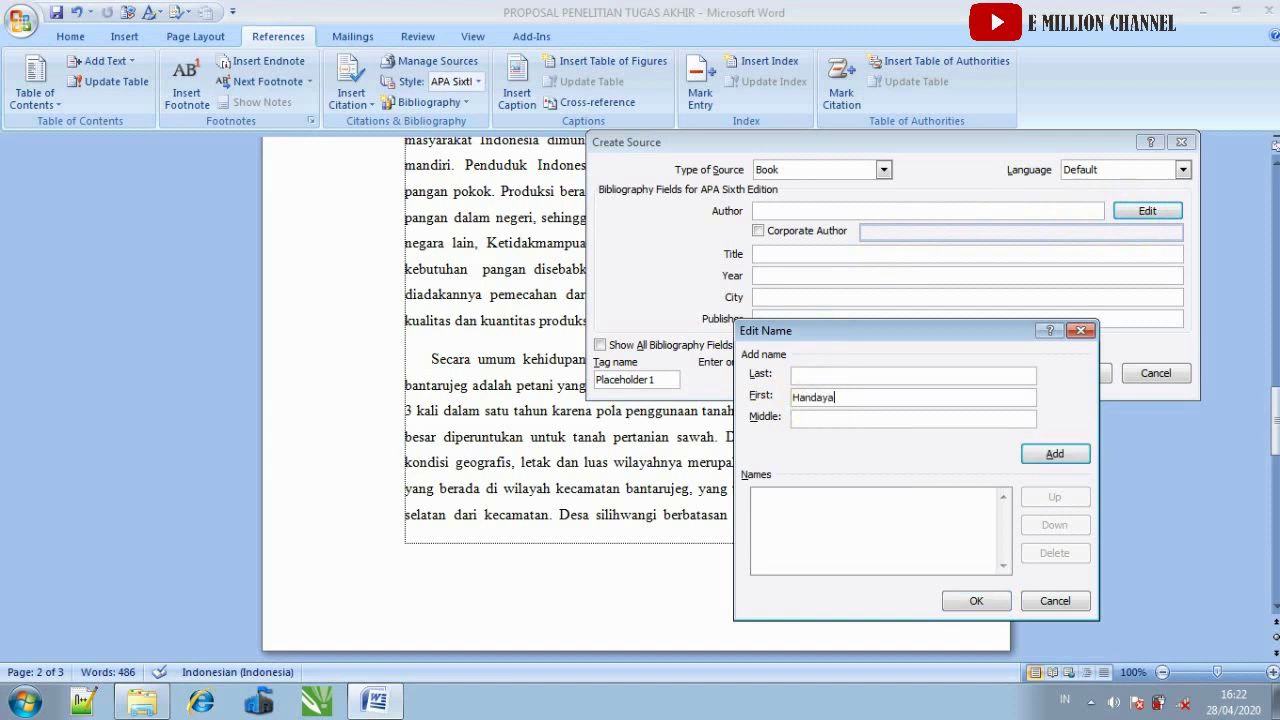
click(852, 377)
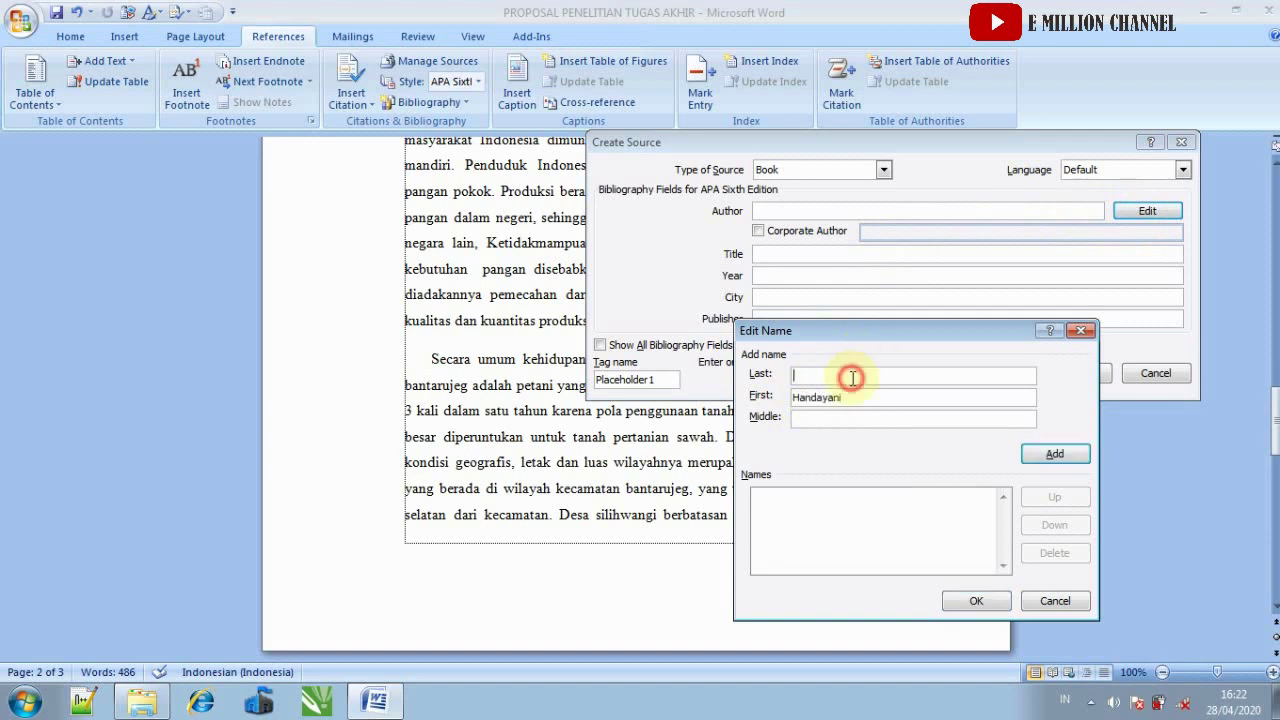
text(Sinaga)
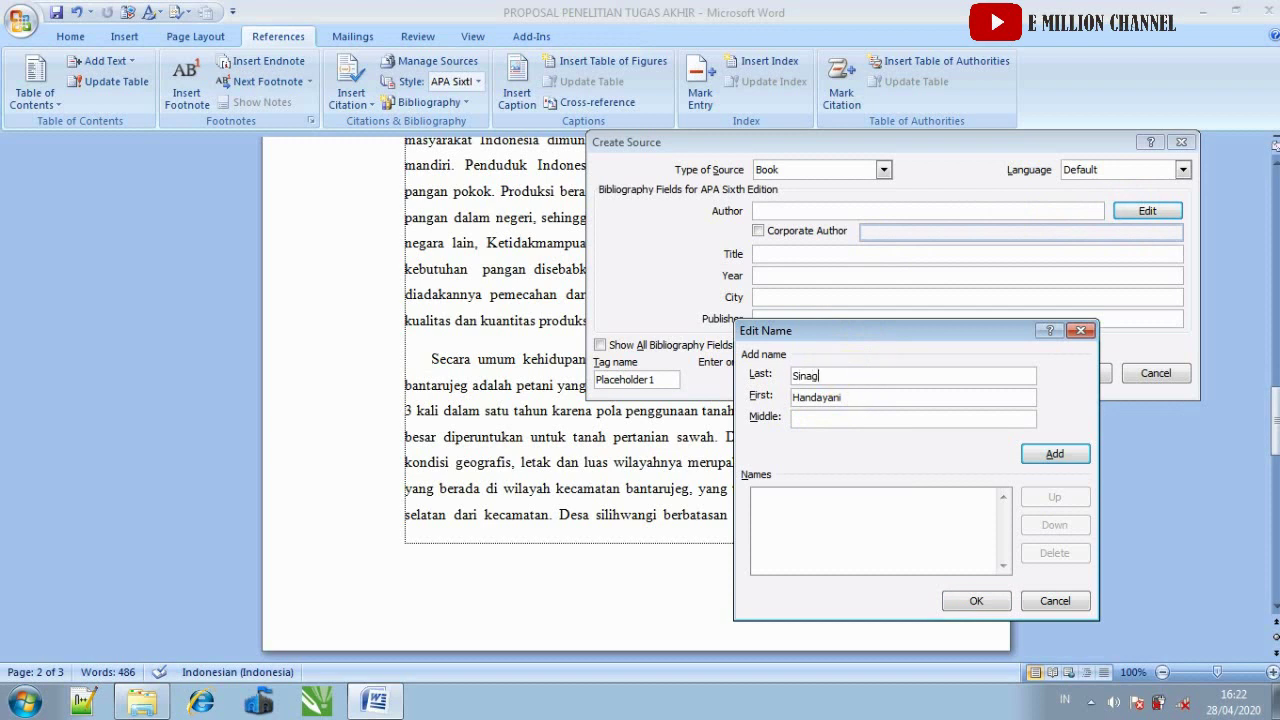
click(1040, 462)
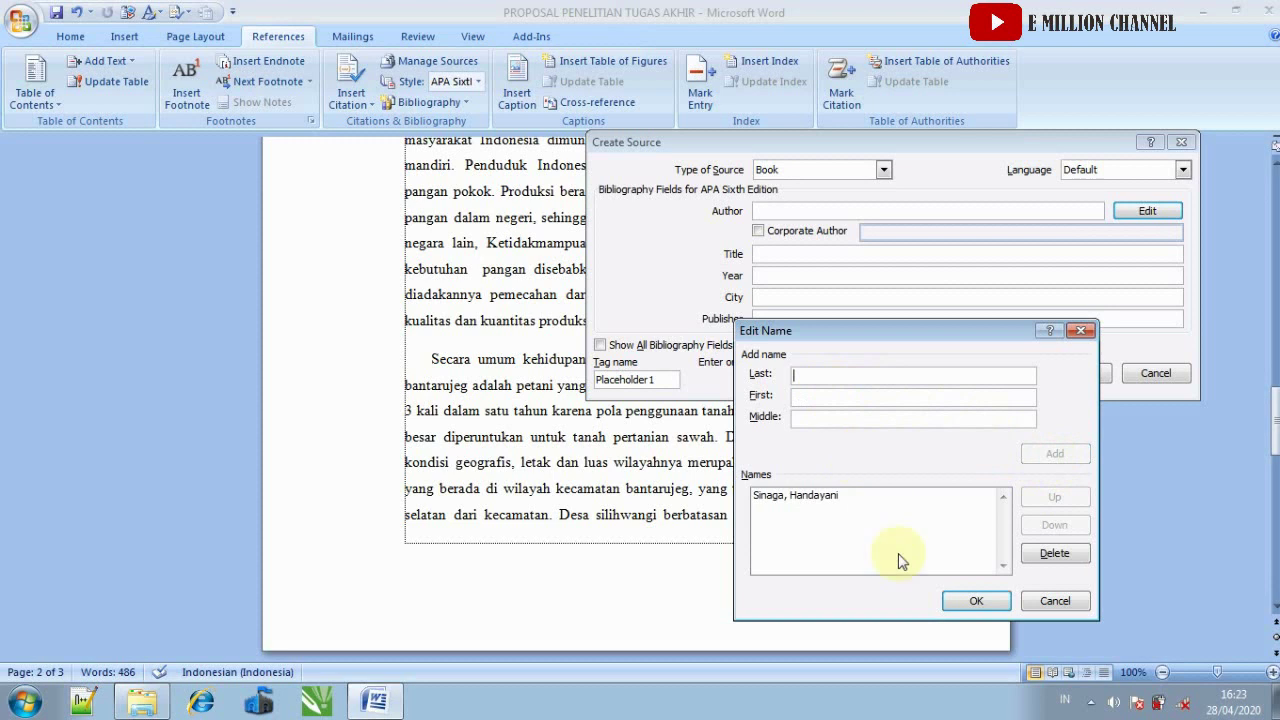
click(958, 600)
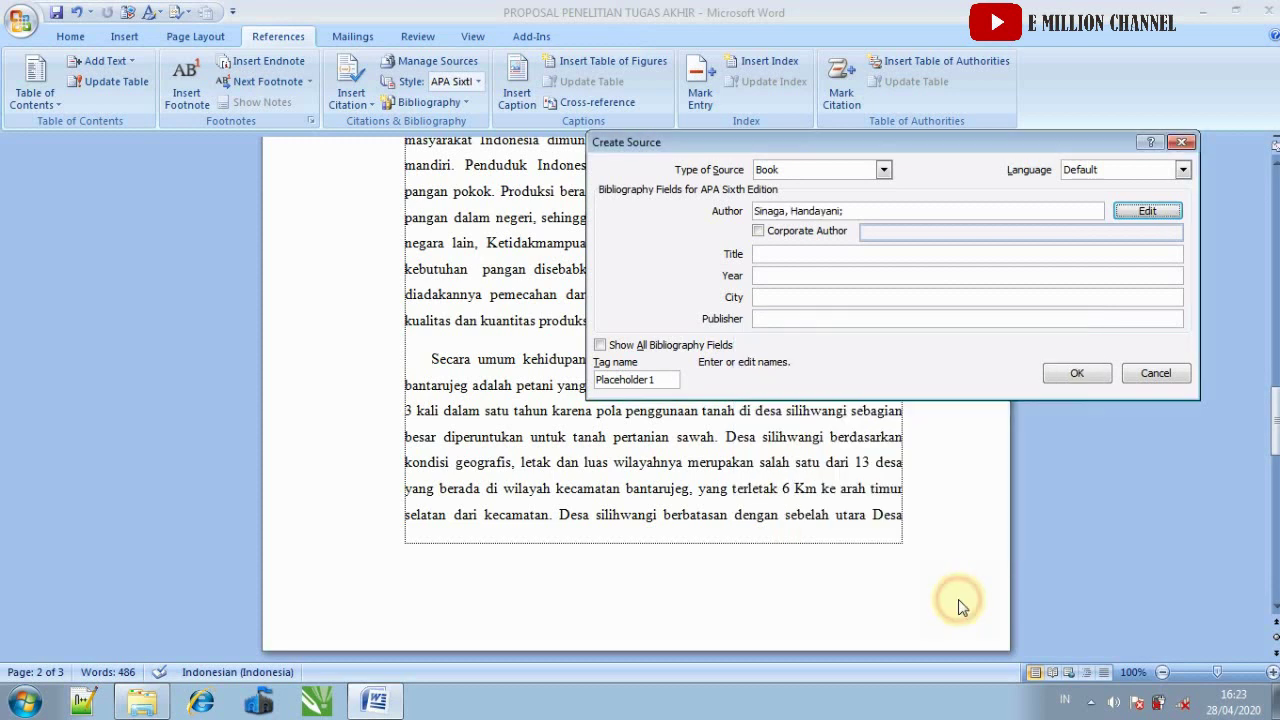
- Set the book source's title to "Teknologi Dalam Sebuah Genggaman" and its year to 2014
click(765, 257)
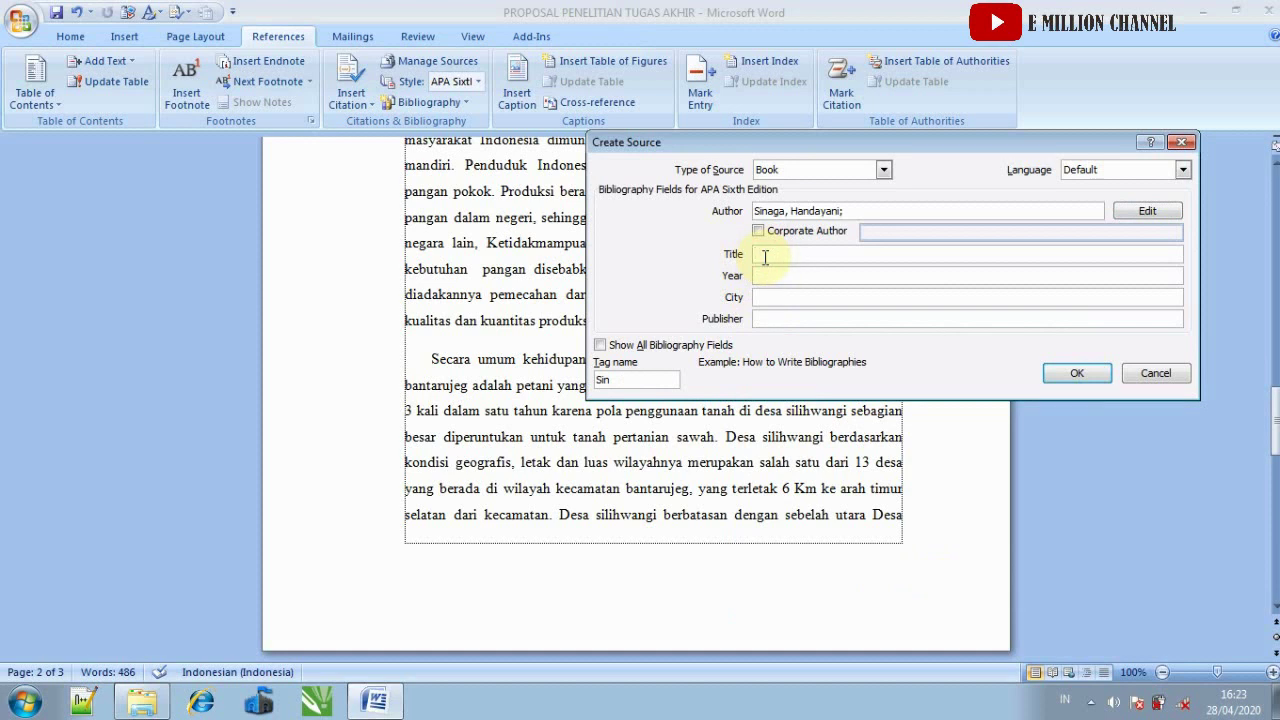
text(Teknologi Dalam)
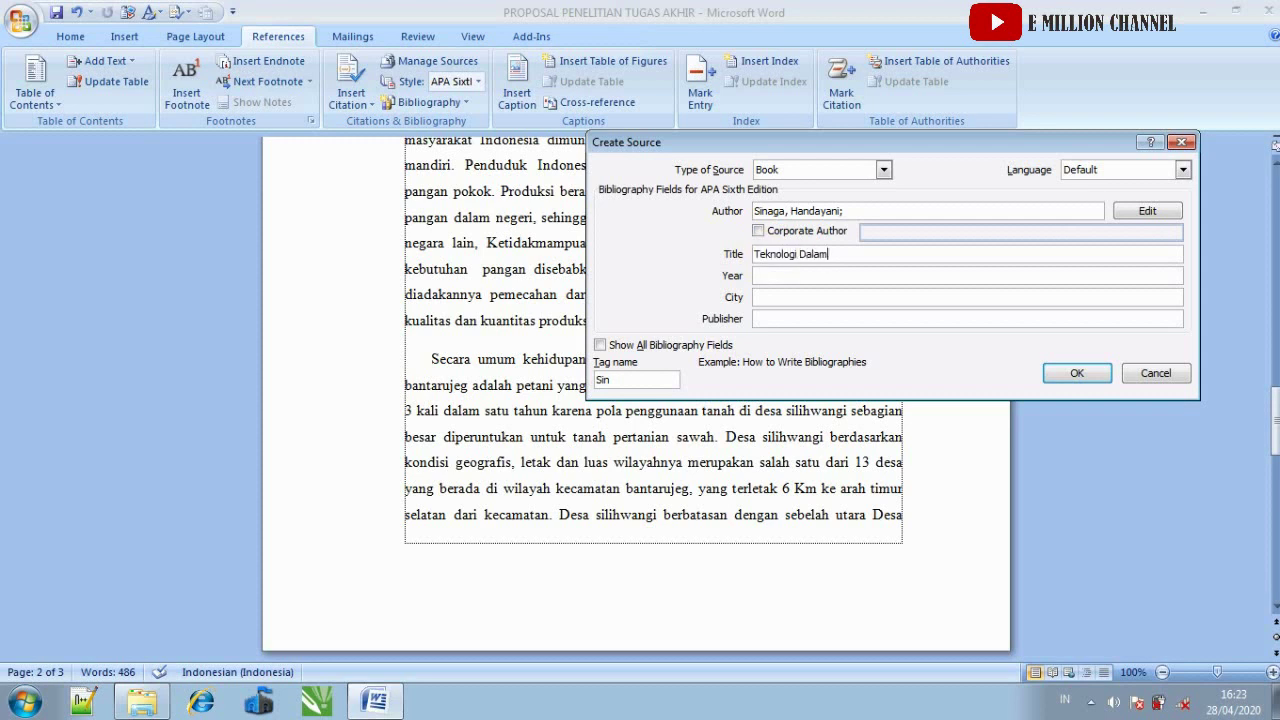
text( Sebuah Genggaman)
click(798, 279)
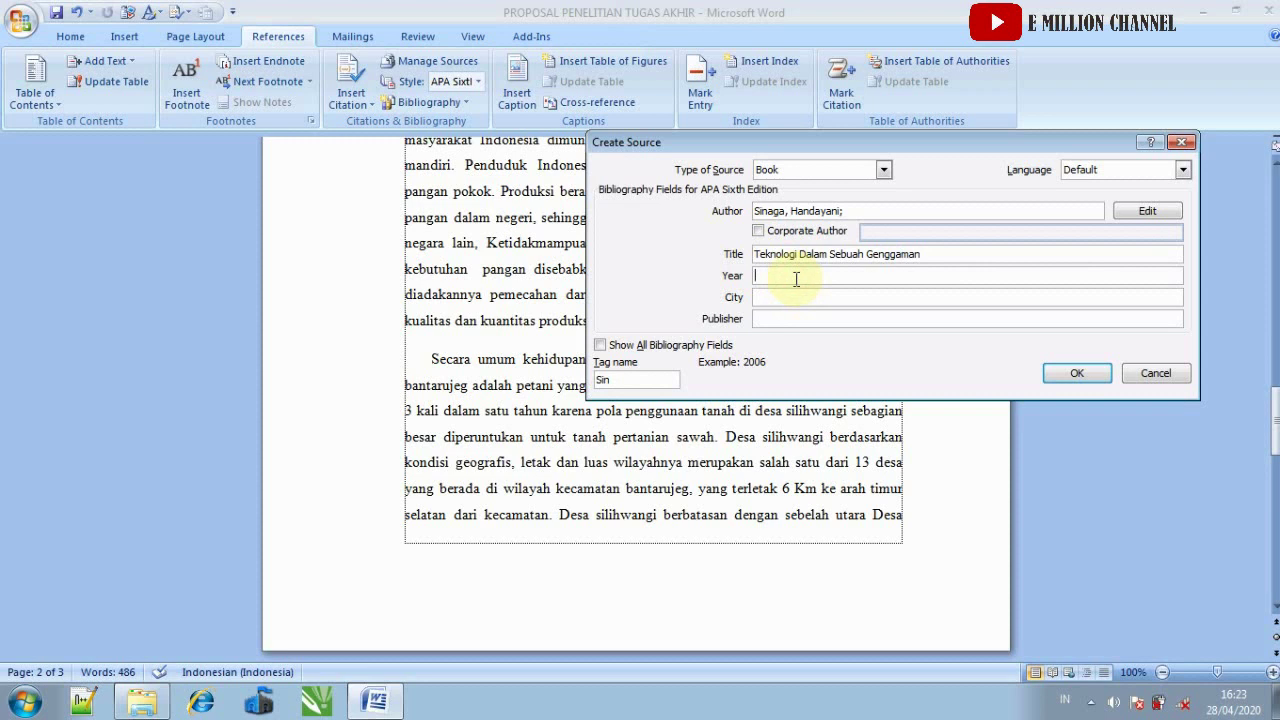
text(2014)
- Set the book source's city to Semarang and its publisher to "SIDU book"
click(796, 297)
text(Semarang)
click(780, 317)
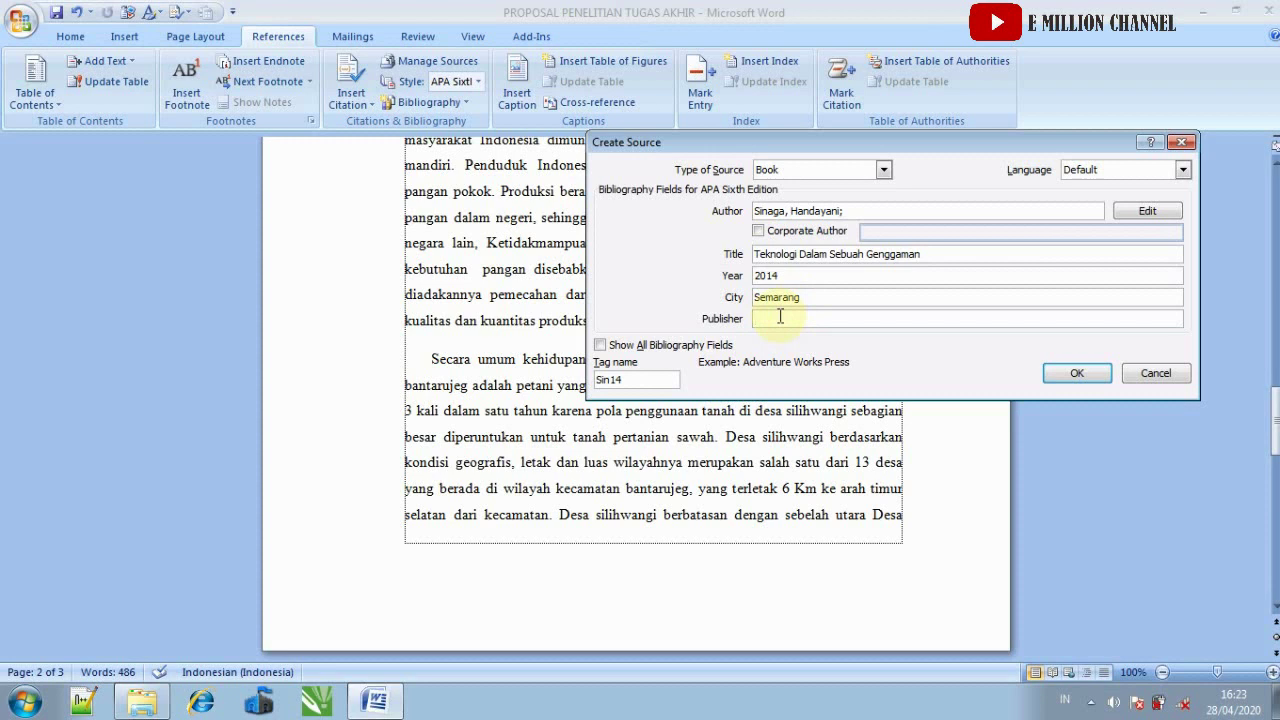
text(SIDU book)
- Show all bibliography fields for the book source and set the volume to "Vol. 20"
click(600, 346)
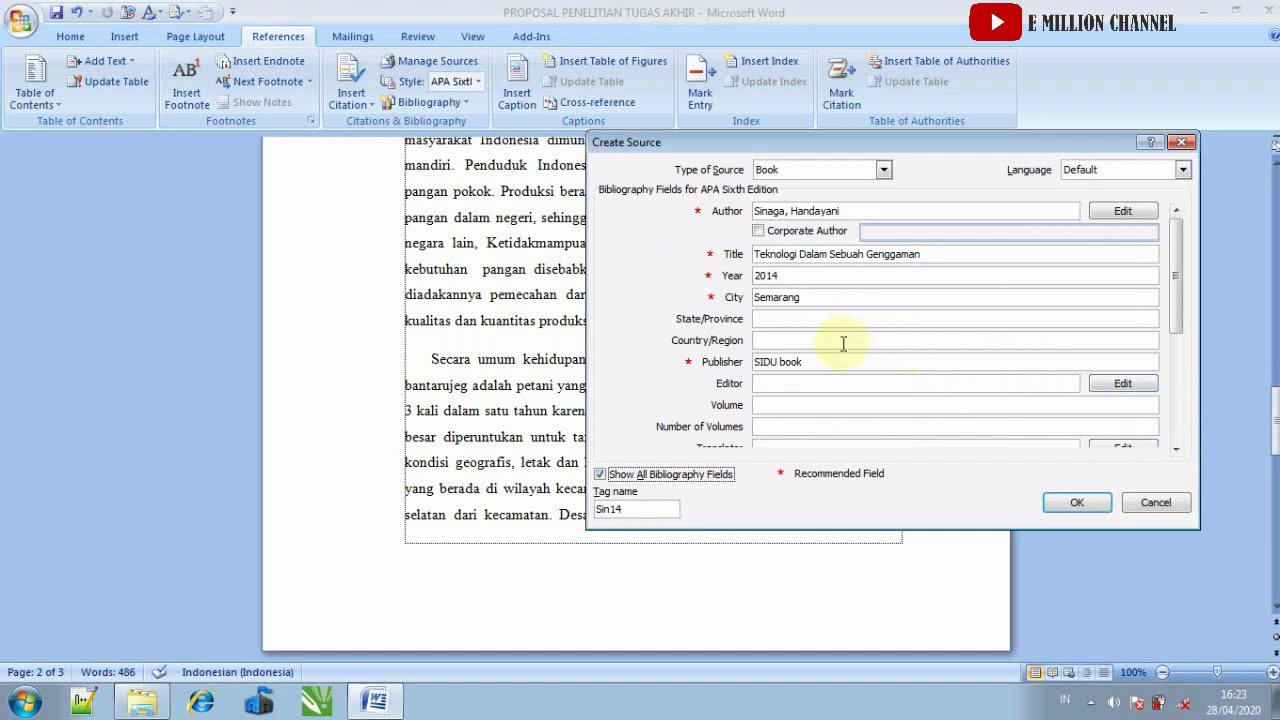
drag(1180, 312, 1182, 338)
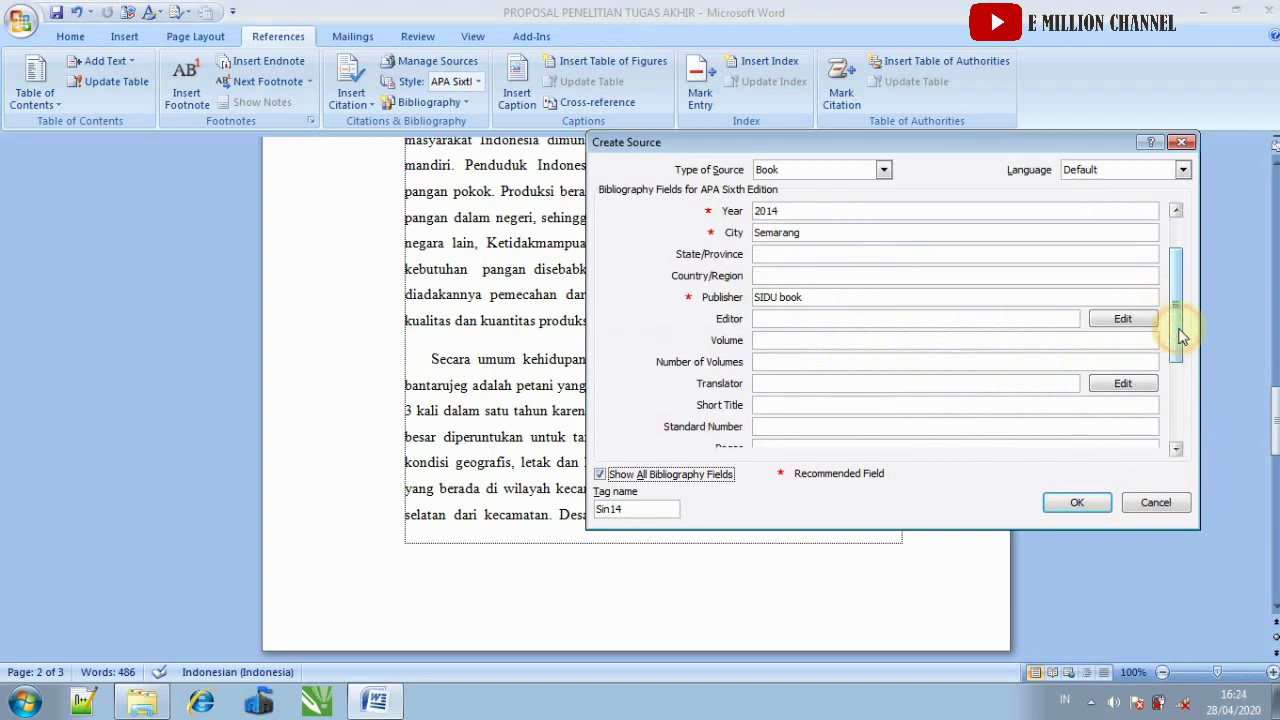
click(776, 341)
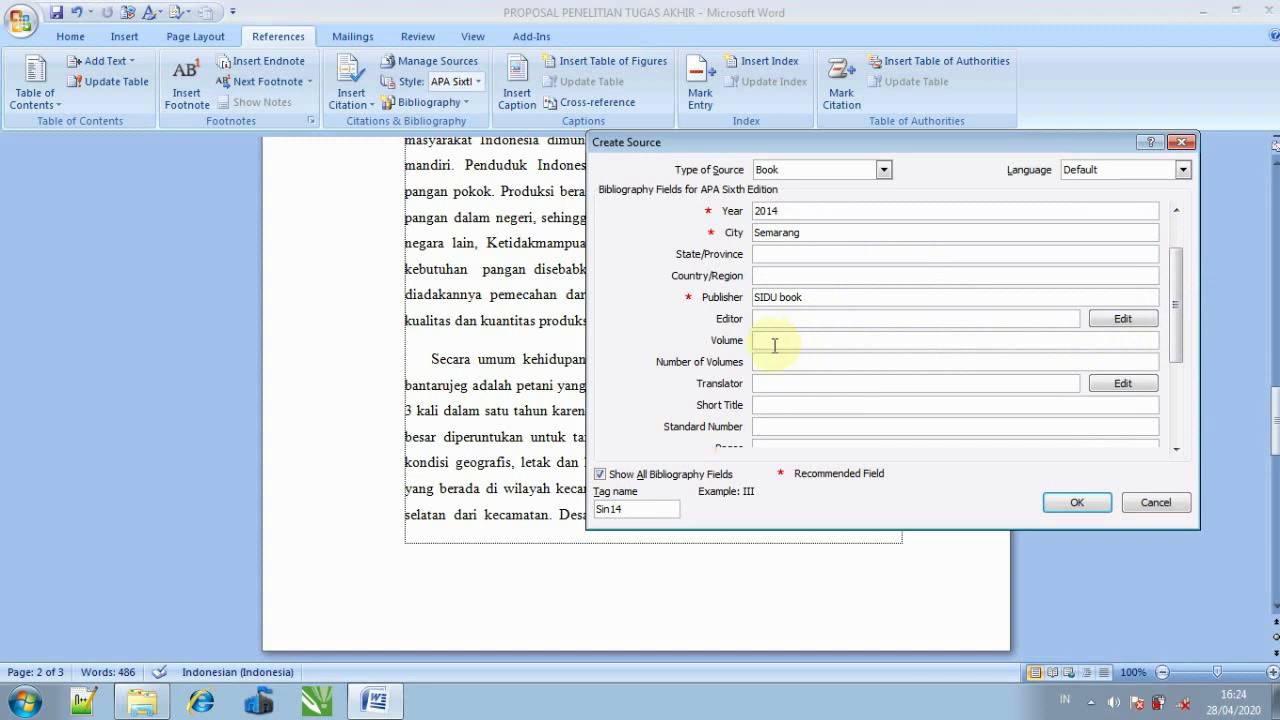
text(Vol)
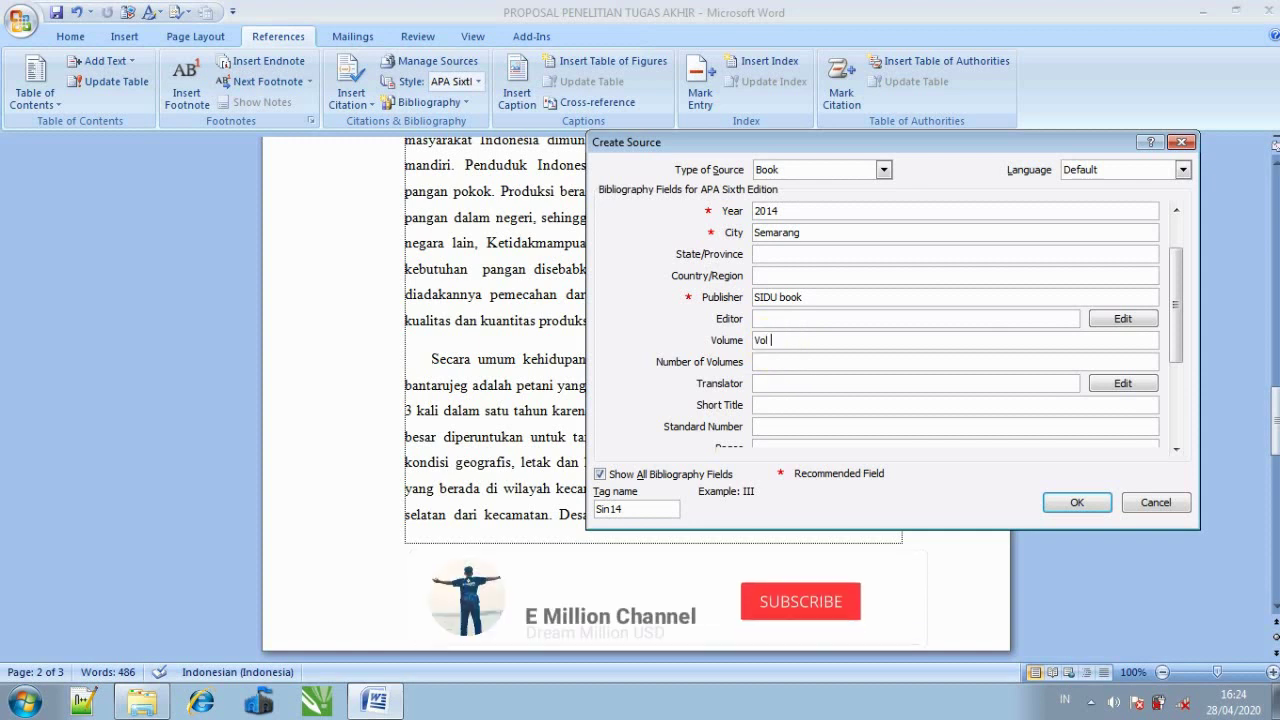
text(. 20)
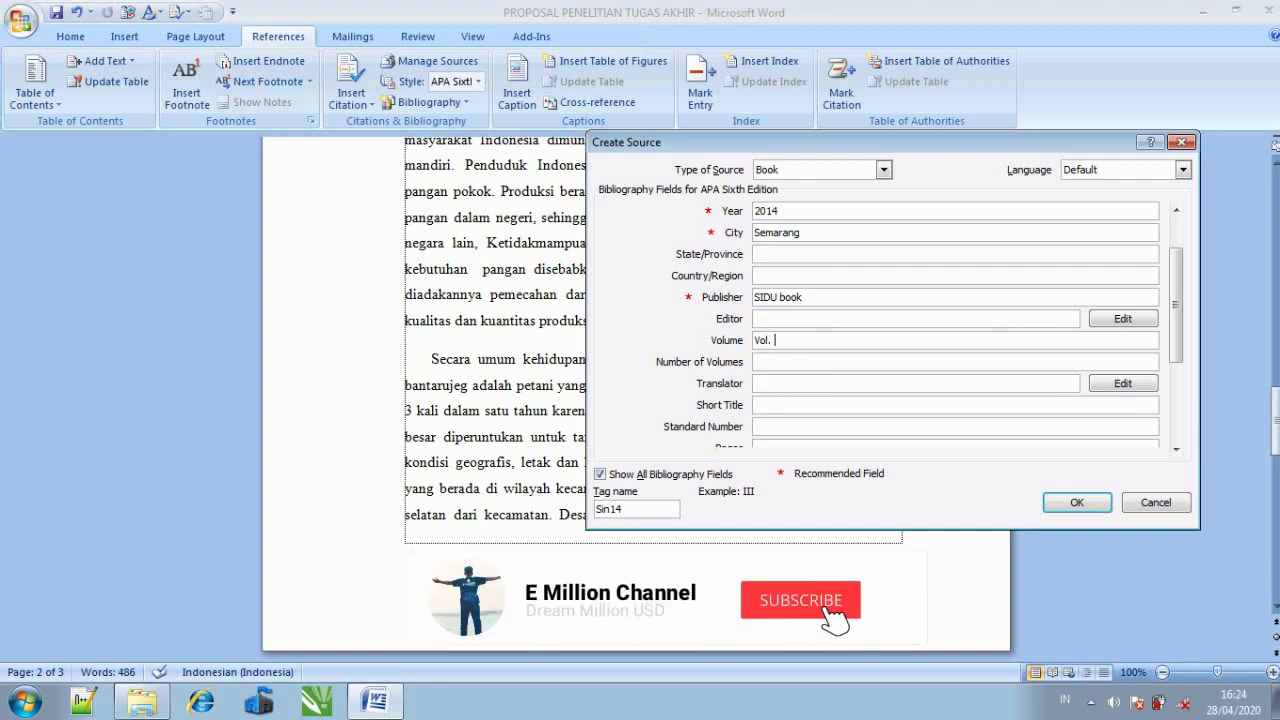
- Set the number of volumes to "No. 23" and insert the completed book source as a citation
click(772, 367)
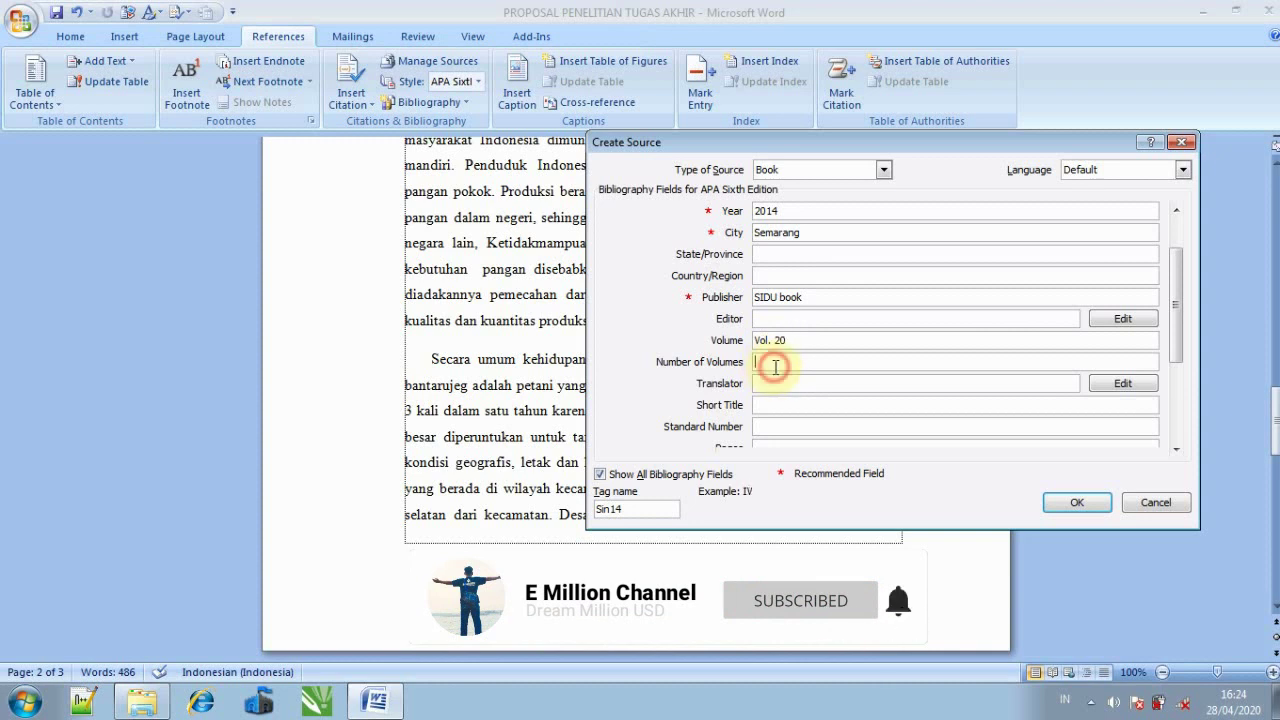
text(NO)
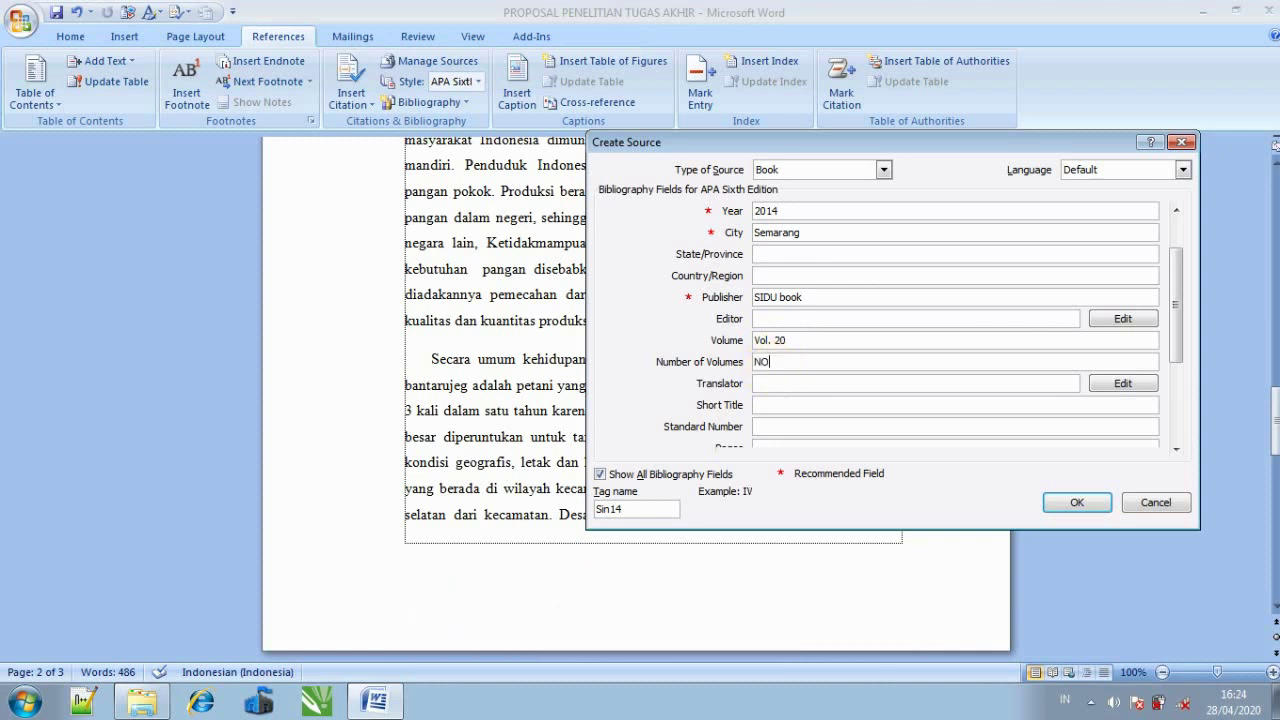
key(BackSpace)
text(o. 23)
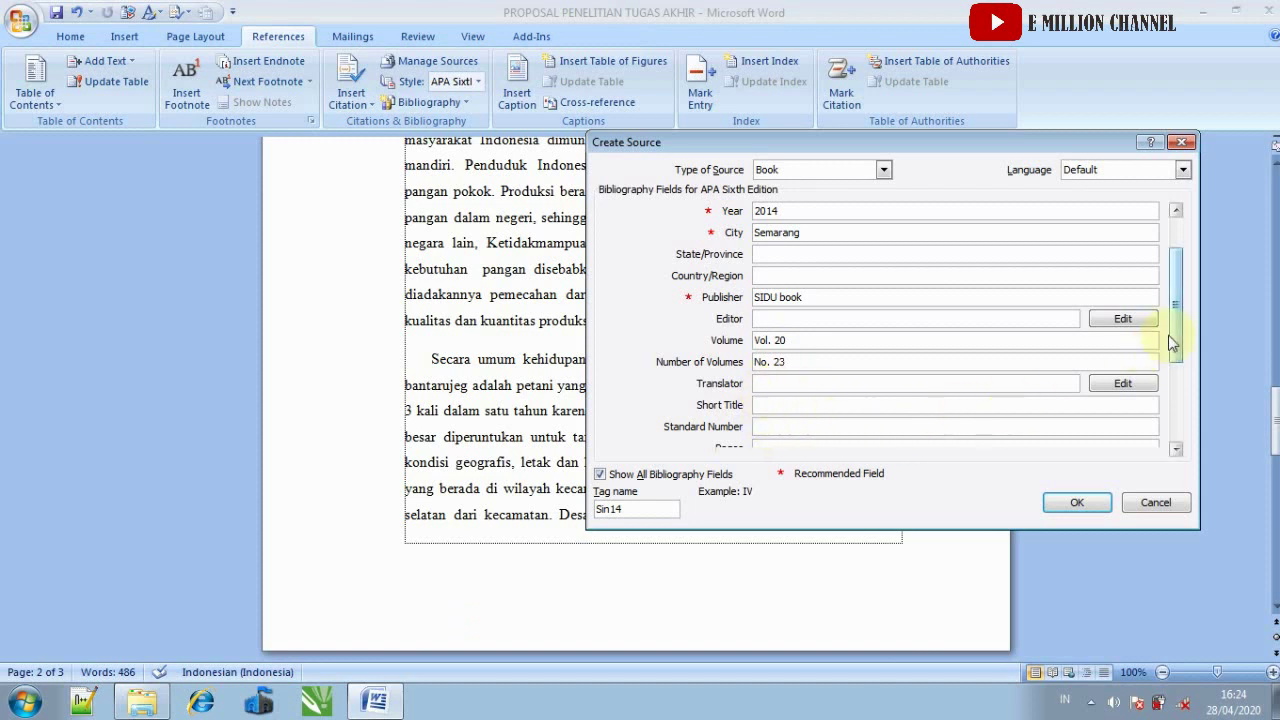
key(Tab)
key(Tab)
key(Tab)
key(Tab)
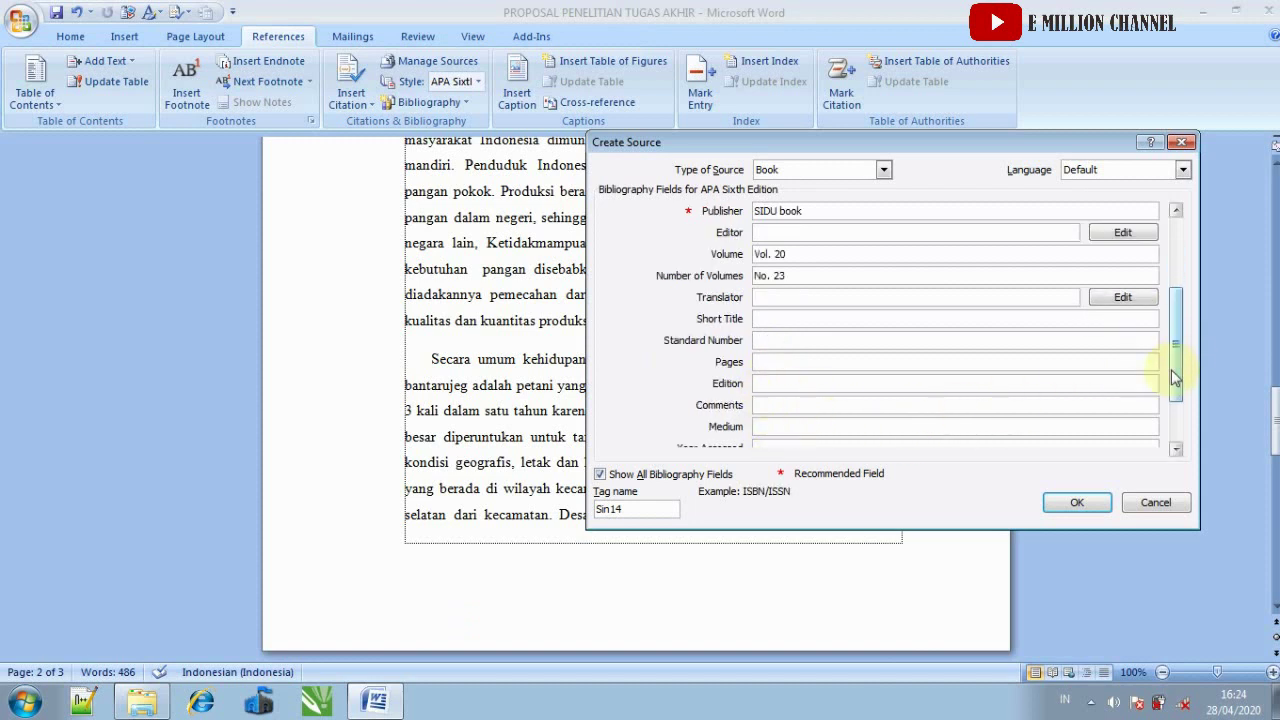
key(Tab)
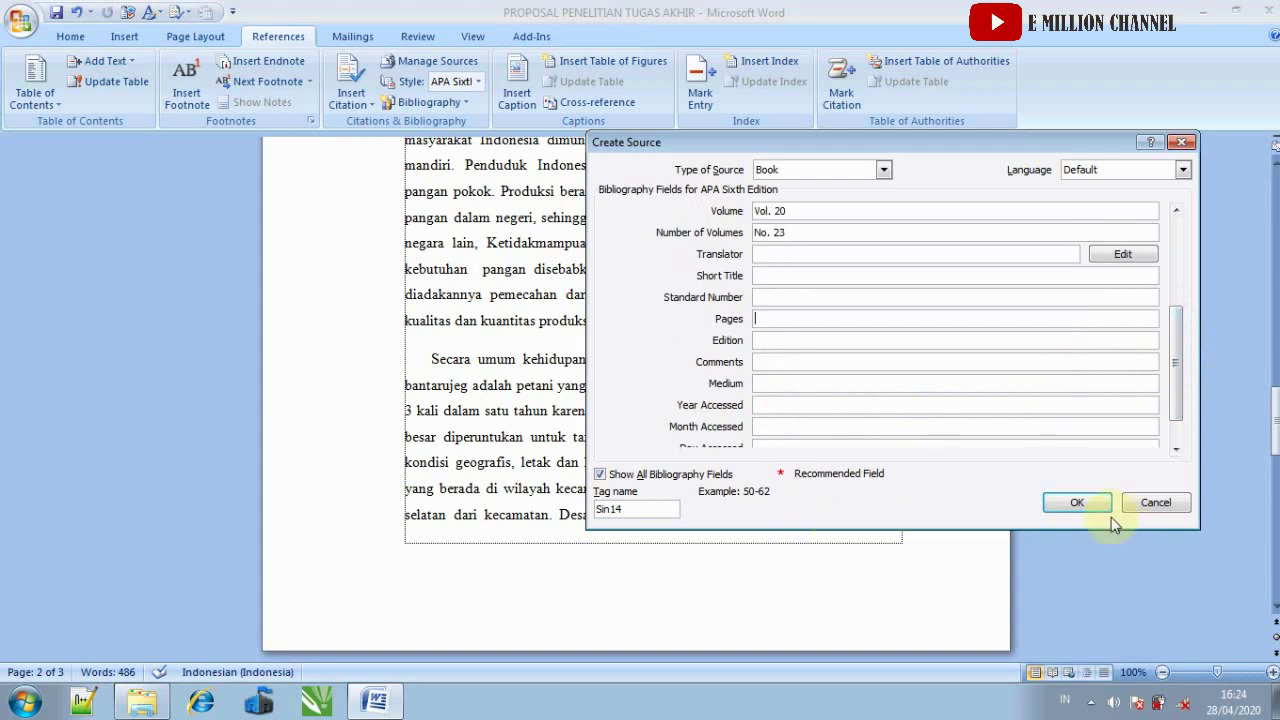
click(1072, 508)
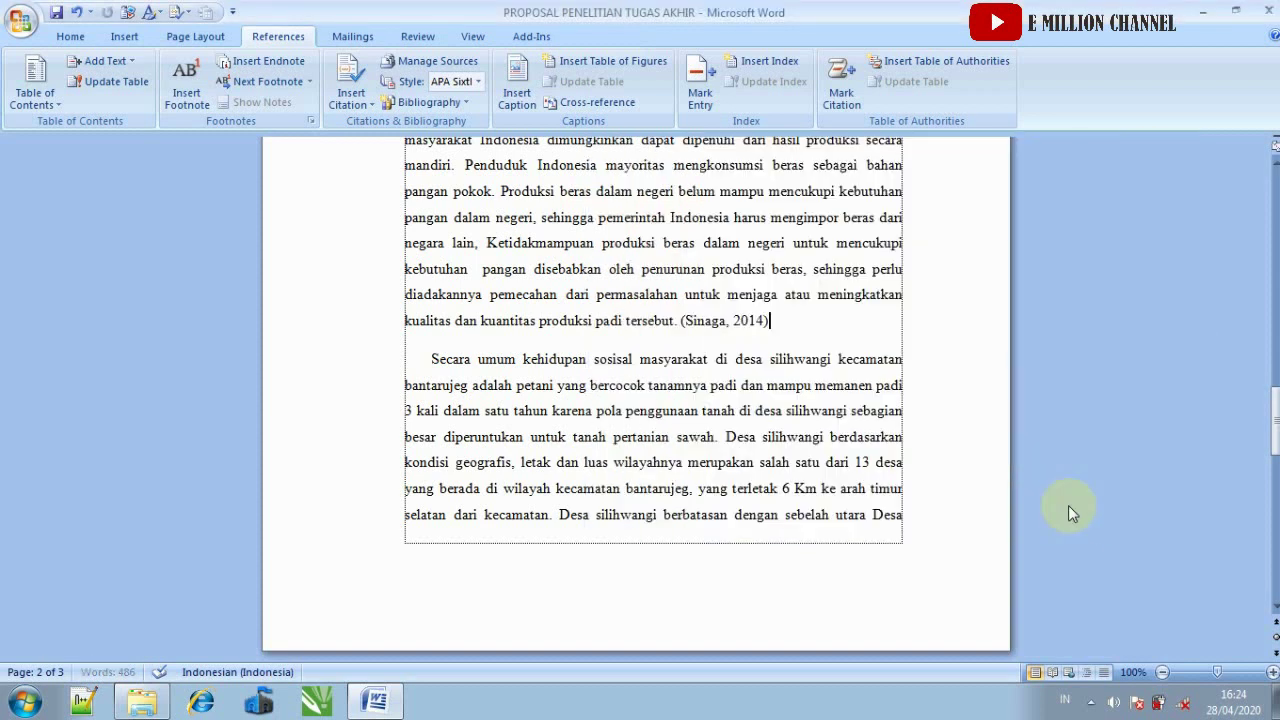
- Try the Chicago Fifteenth Edition style on the new book citation and return to APA Sixth Edition
click(719, 320)
click(806, 326)
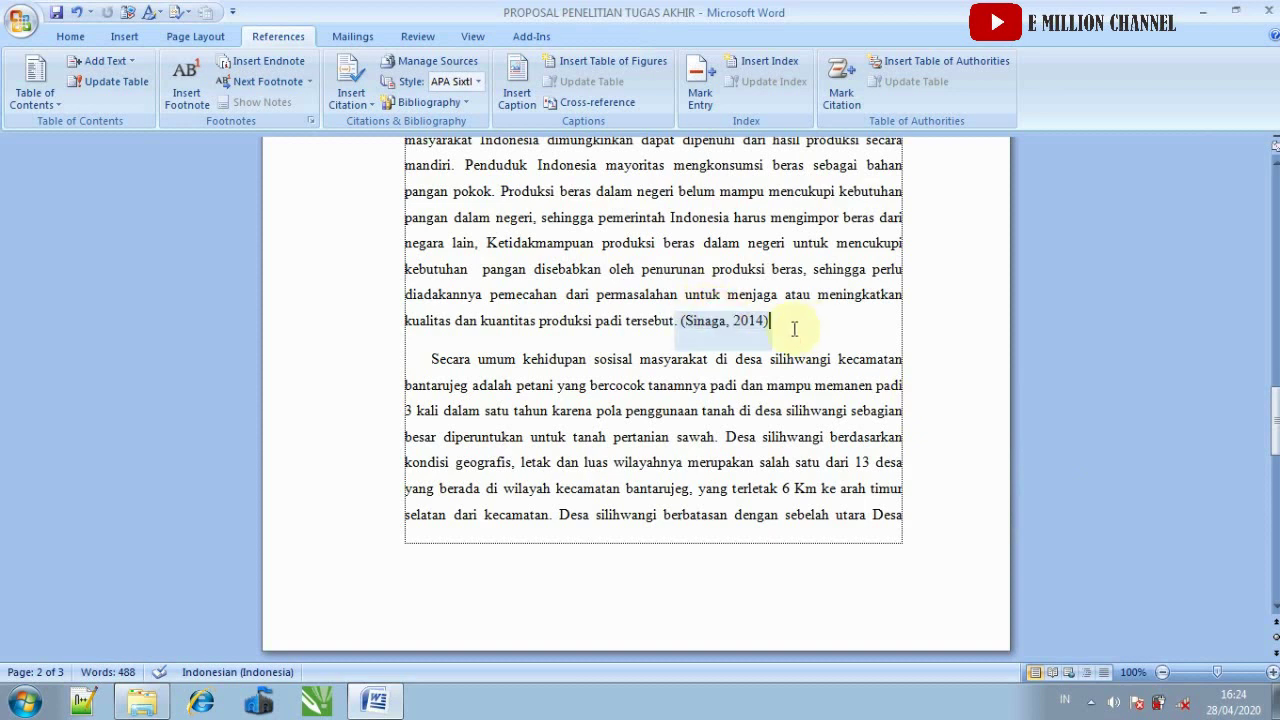
click(477, 83)
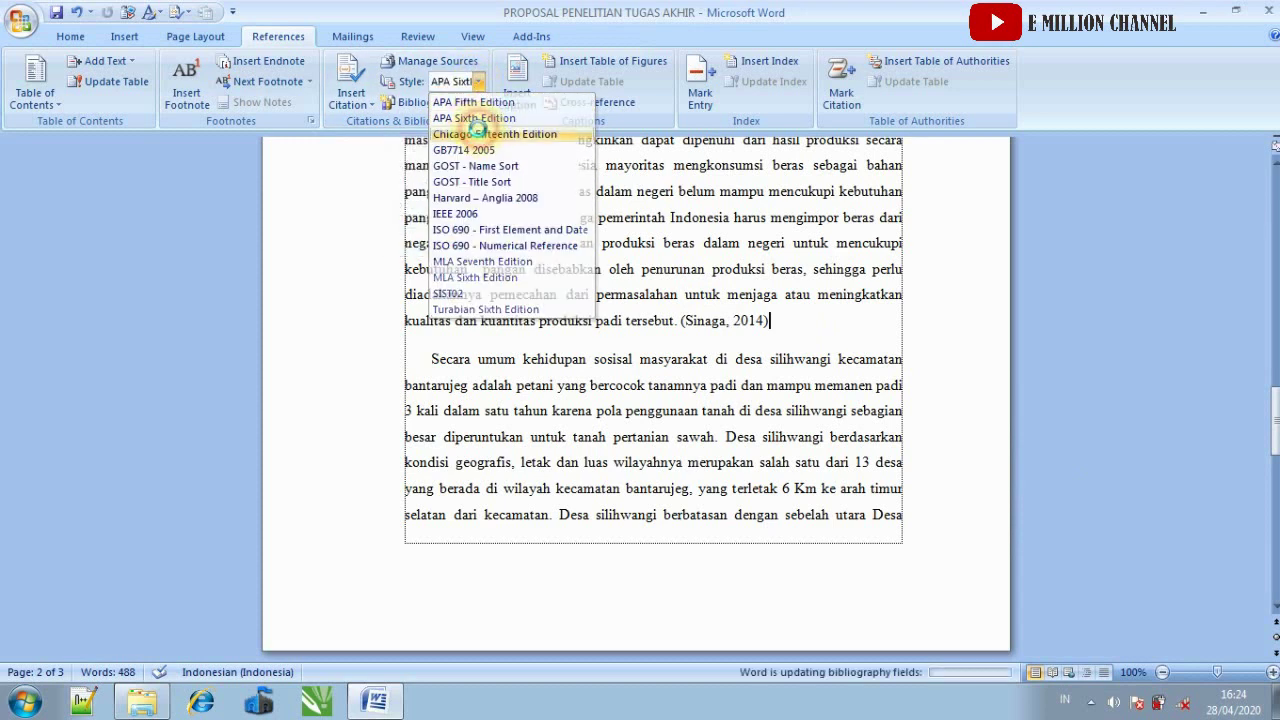
click(480, 132)
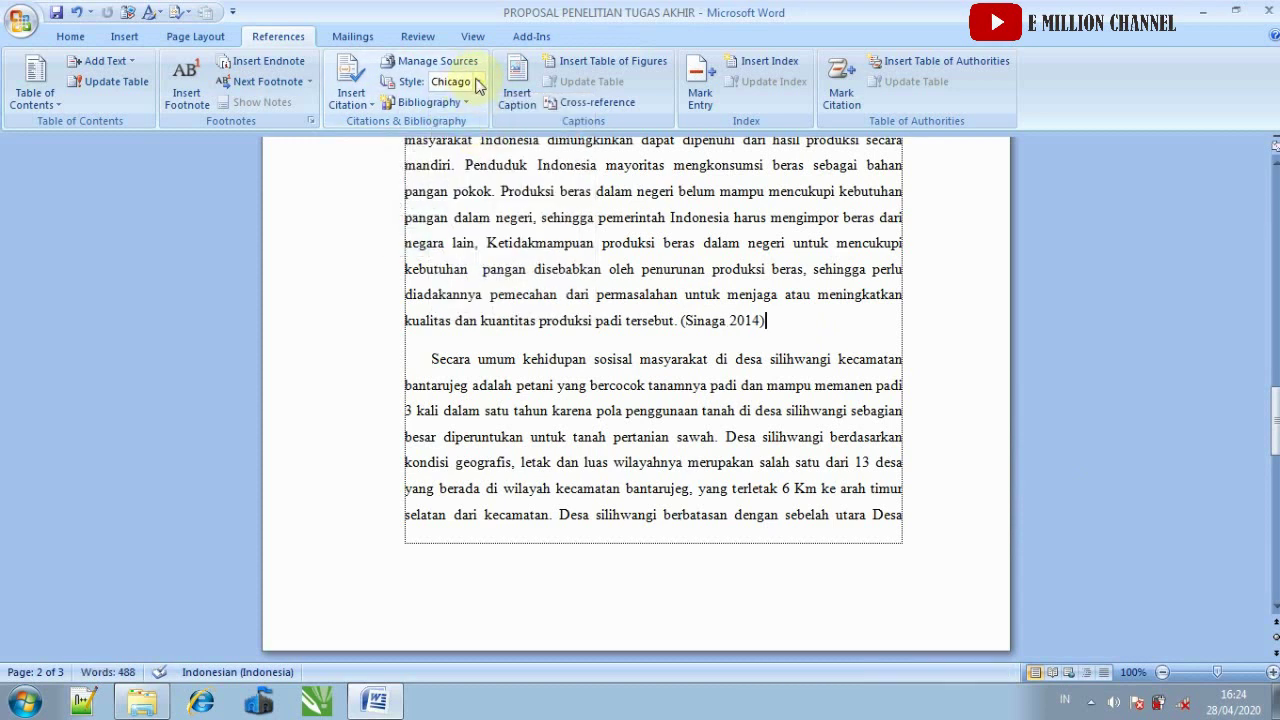
click(478, 81)
click(474, 118)
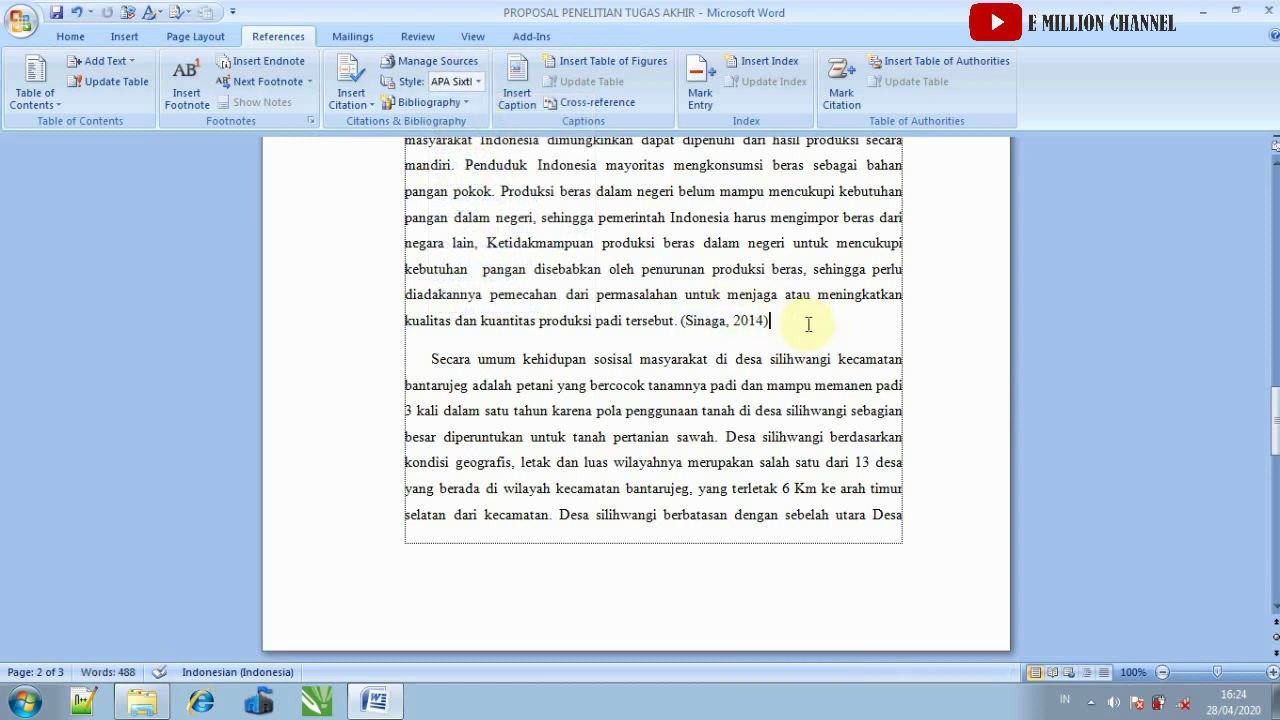
- Insert a page break after the last paragraph, which ends with "sebagai petani", to start a new page
drag(1275, 410, 1275, 481)
click(816, 562)
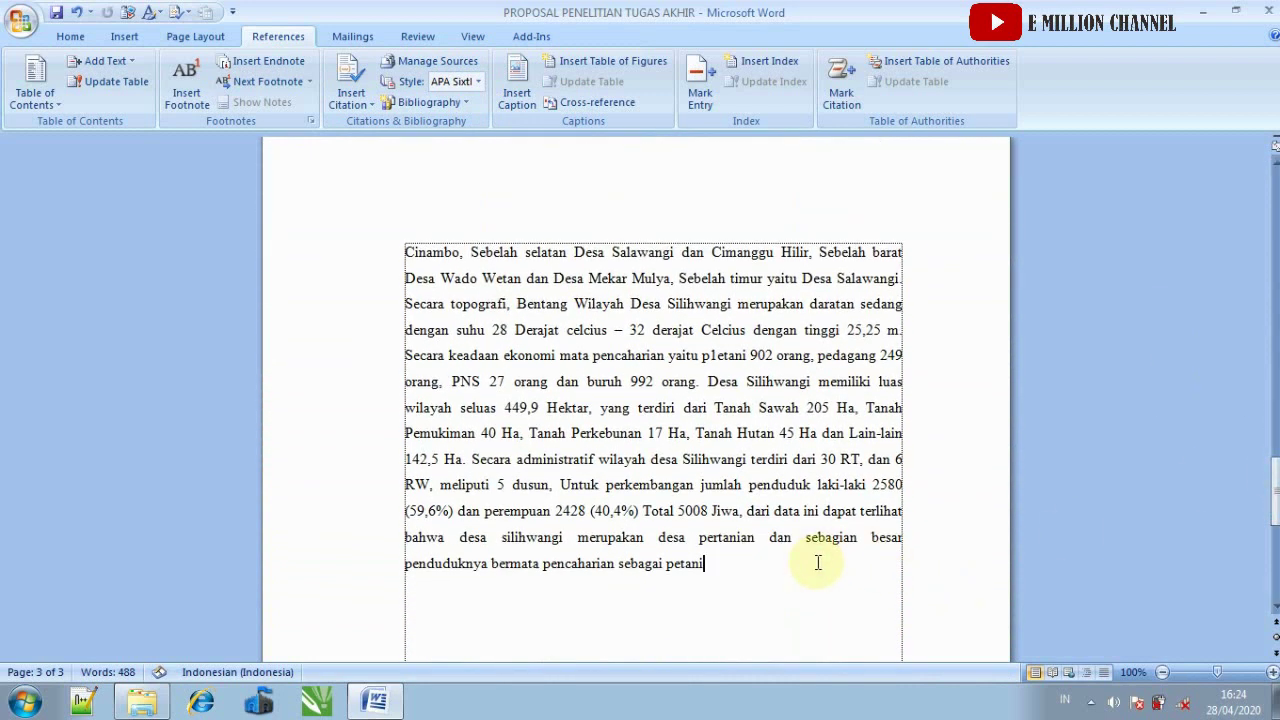
drag(1275, 470, 1275, 512)
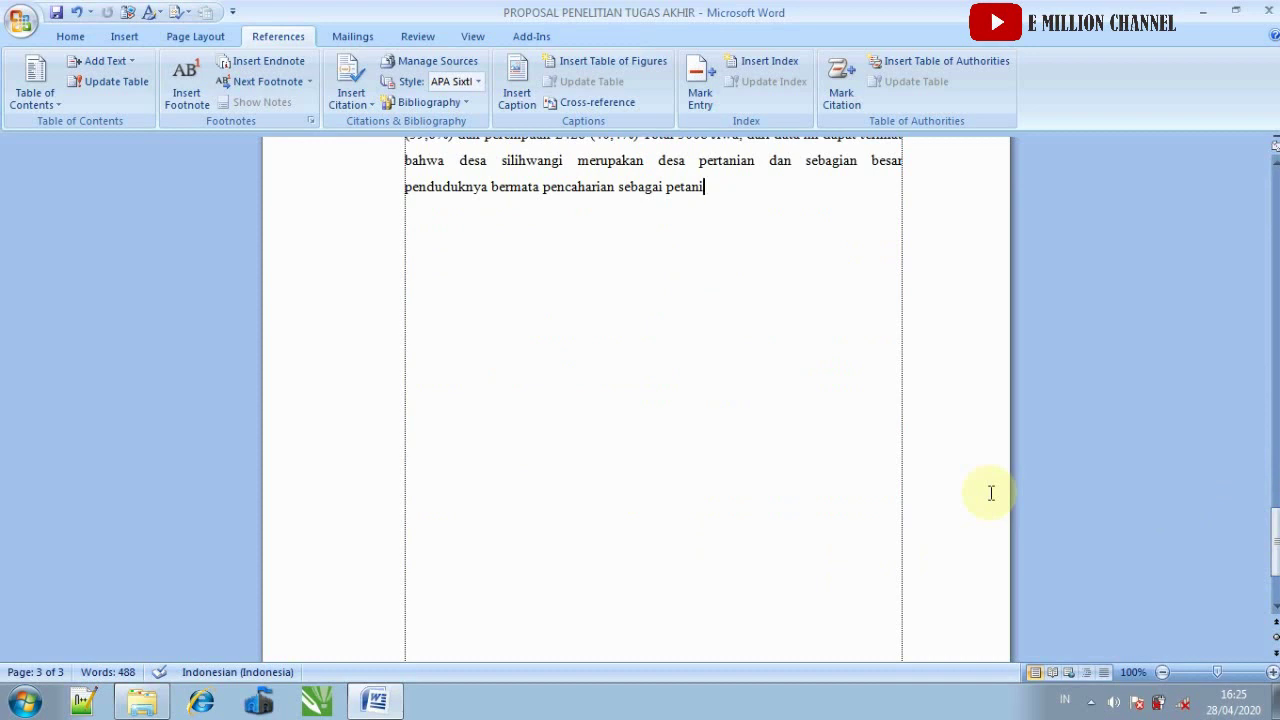
key(ctrl+Return)
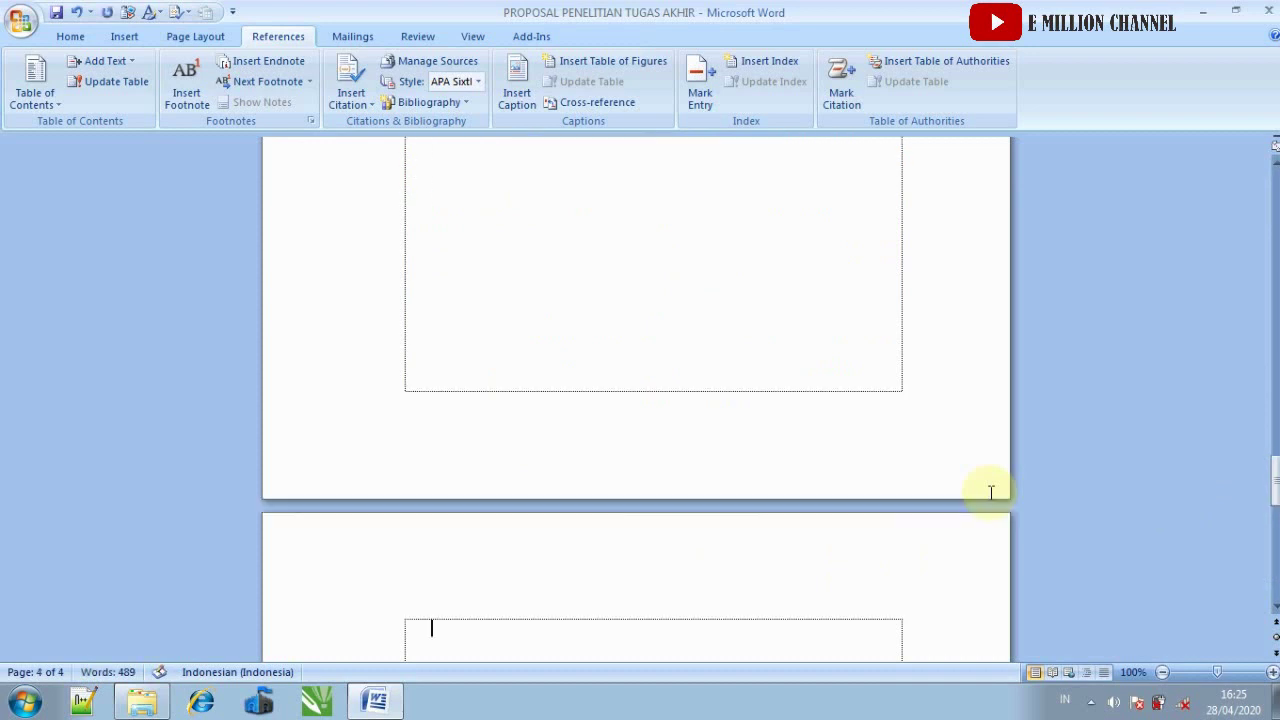